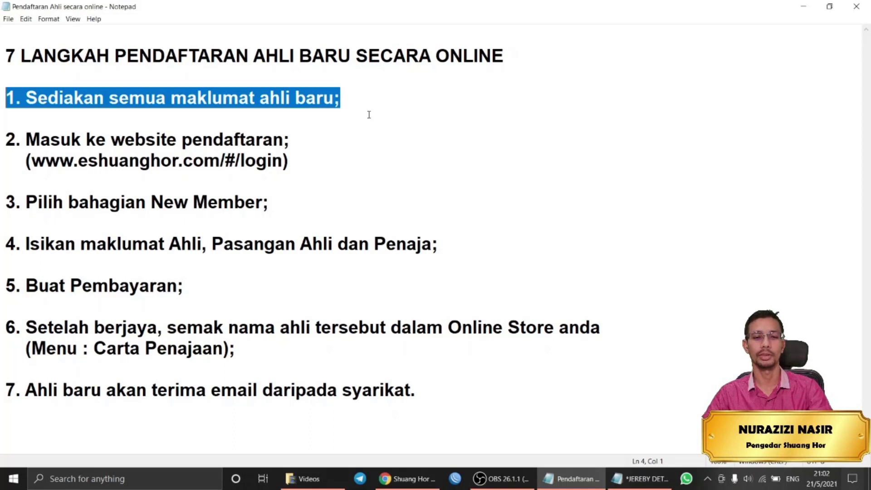
Review the guide's steps on preparing member details and the registration website, then minimize the Notepad guide.
click(381, 120)
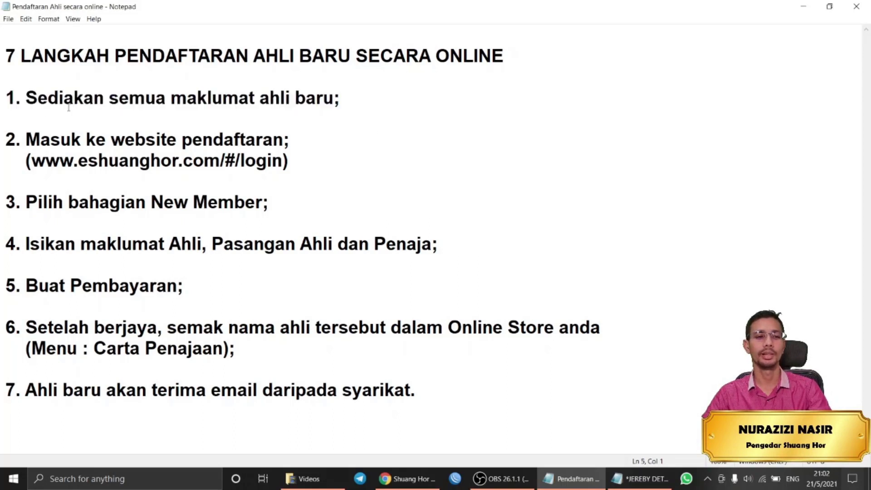
drag(5, 136, 298, 349)
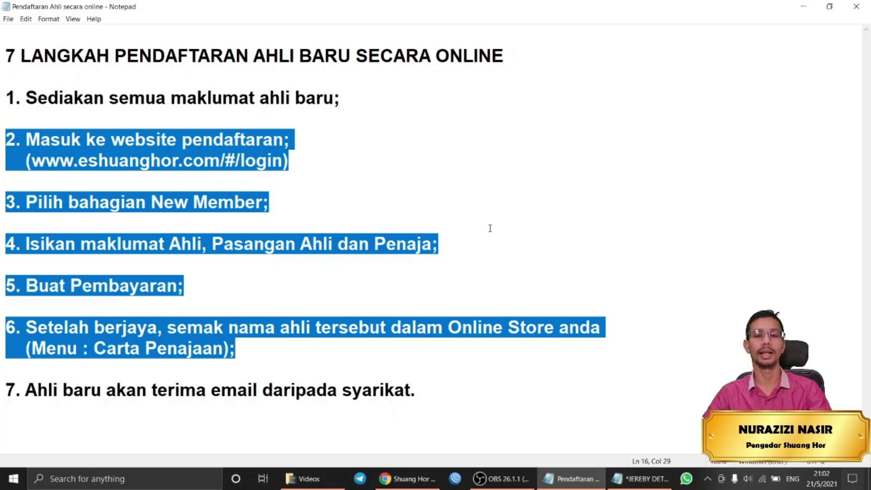
click(513, 233)
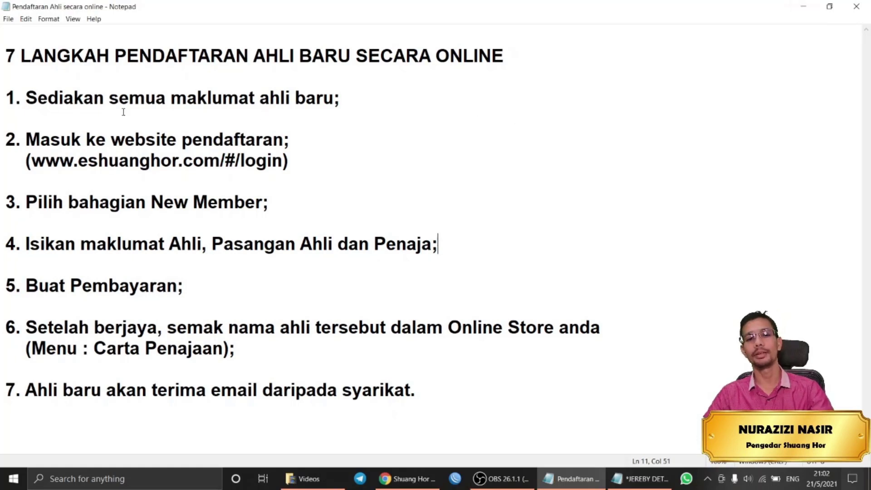
drag(9, 94, 277, 116)
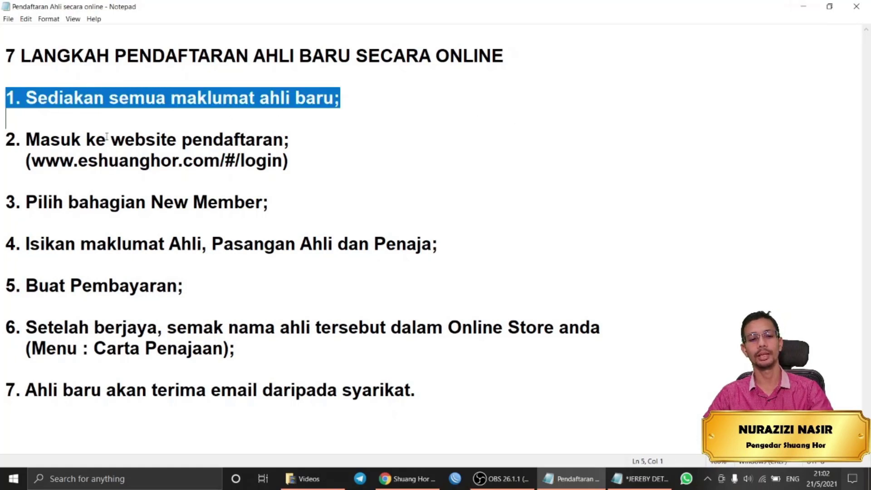
drag(7, 136, 290, 163)
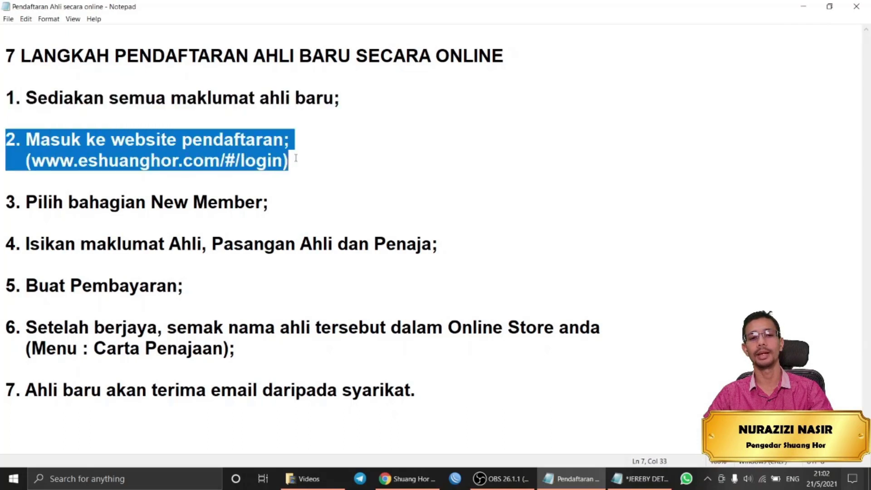
click(803, 9)
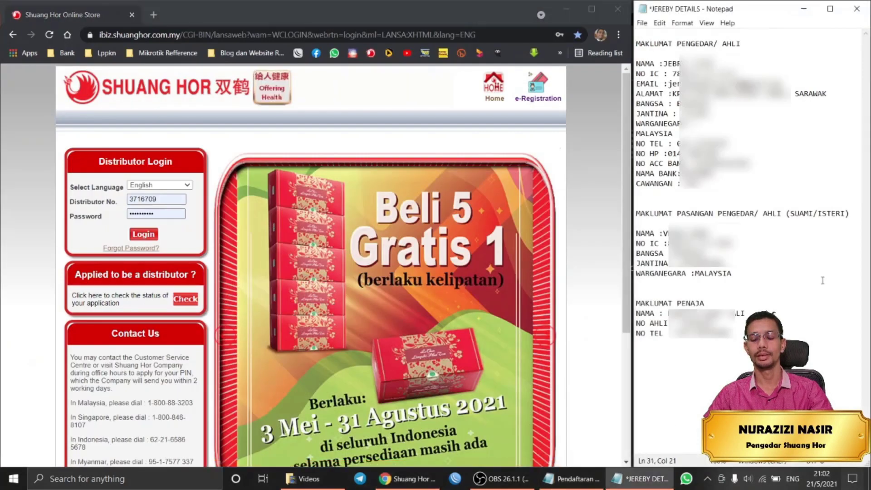
Review the member, spouse and sponsor details, then open e-Registration from the Online Store in a new tab.
drag(633, 46, 825, 347)
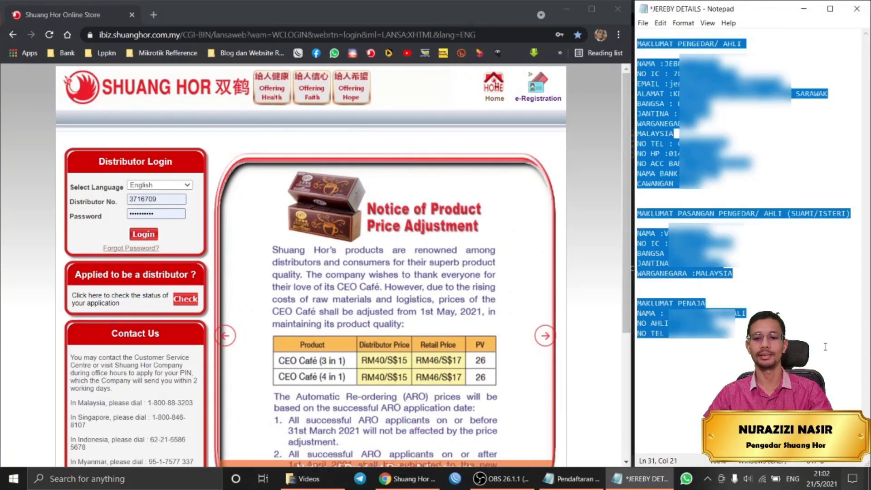
click(809, 334)
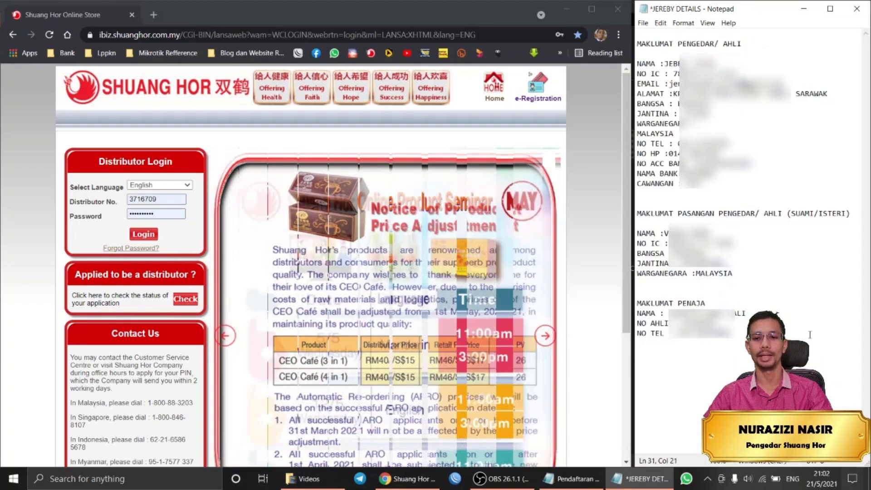
drag(809, 334, 639, 36)
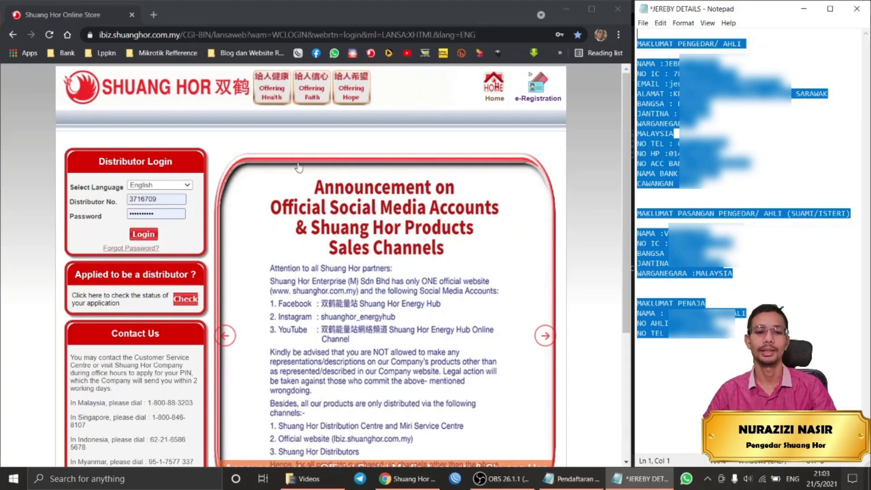
click(29, 195)
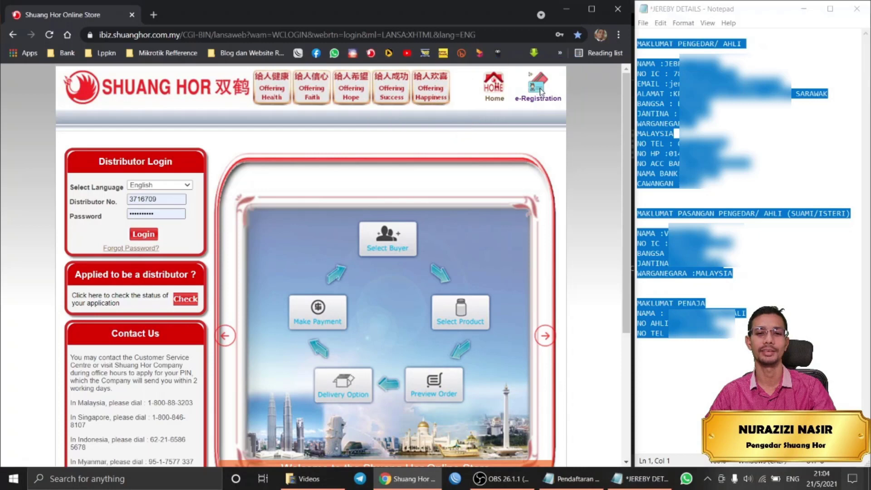
click(540, 93)
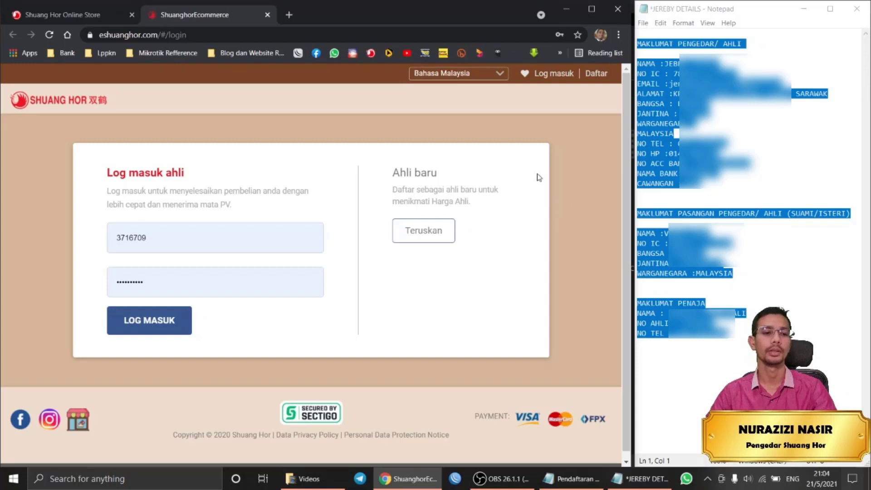
Read through the member login and Ahli baru (new member) sections of the registration site.
drag(110, 135, 303, 219)
click(117, 178)
click(340, 224)
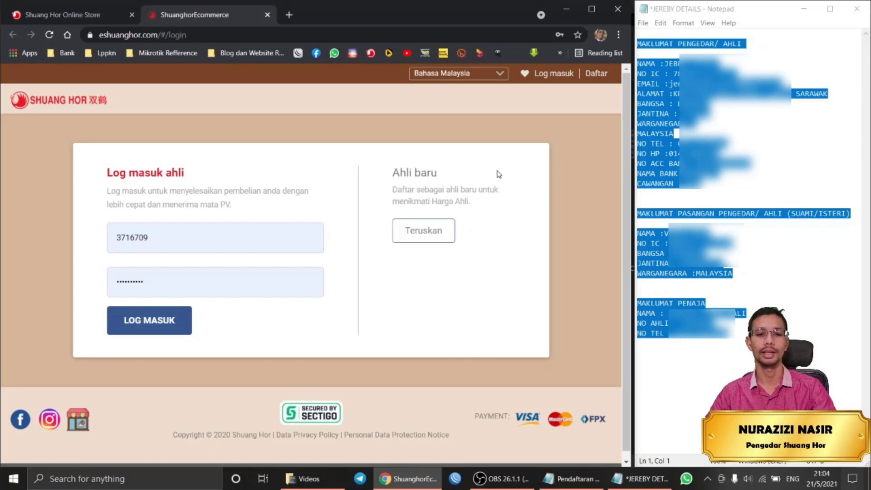
drag(397, 174, 440, 252)
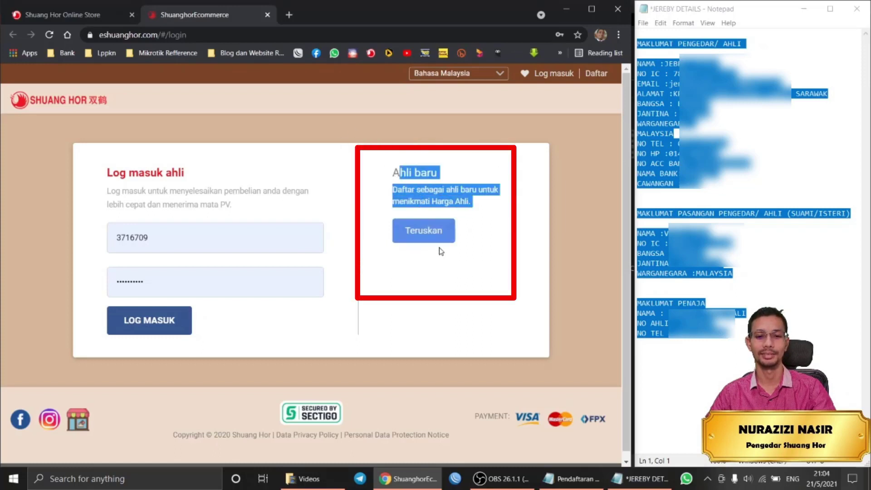
click(393, 172)
drag(393, 174, 465, 237)
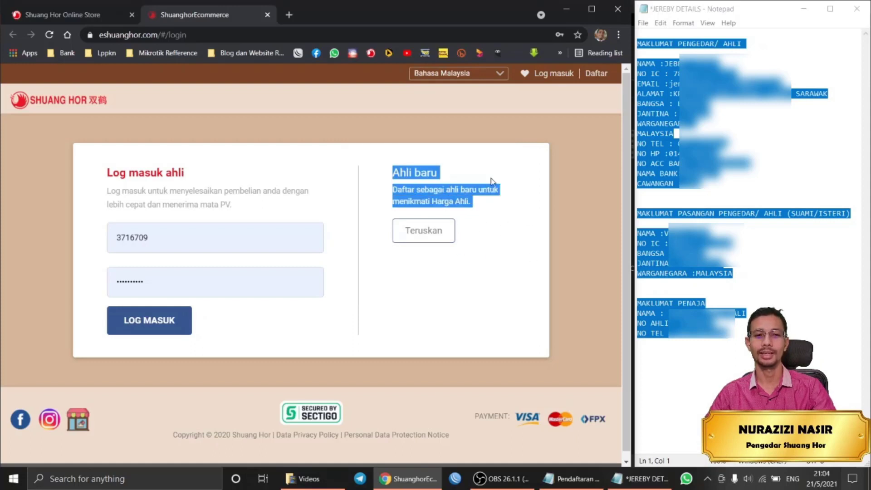
Try the English, Malay, Chinese and Indonesian site languages, settle on English, and start New Member registration.
click(477, 74)
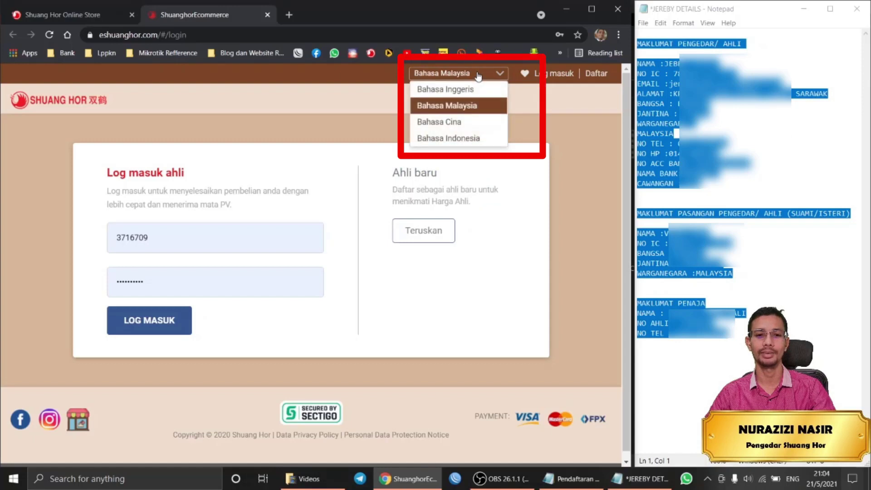
click(478, 91)
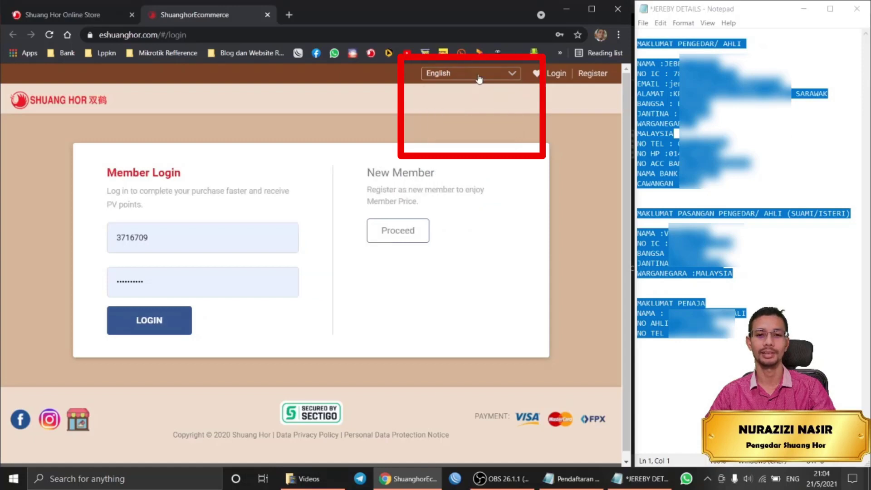
click(478, 75)
click(472, 105)
click(466, 77)
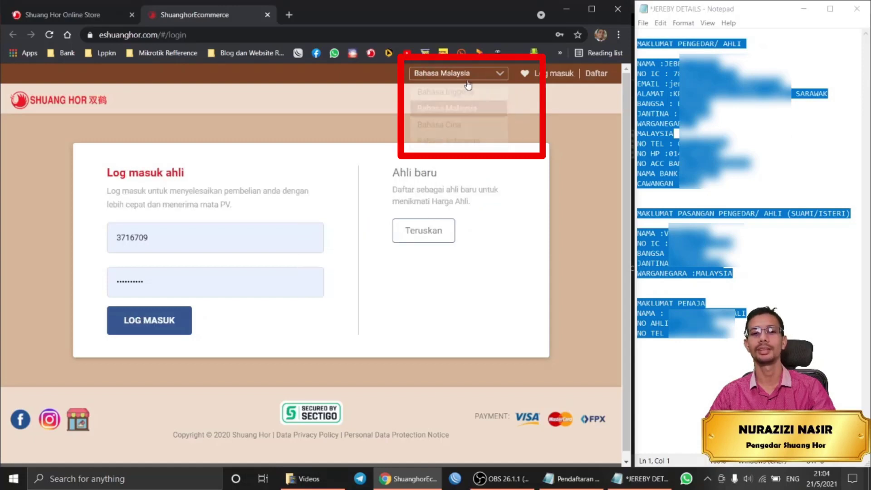
click(467, 119)
click(469, 78)
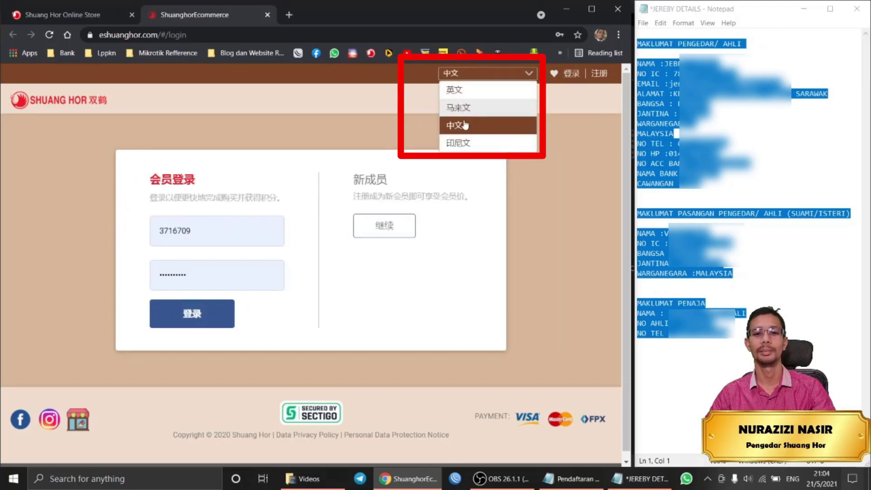
click(465, 143)
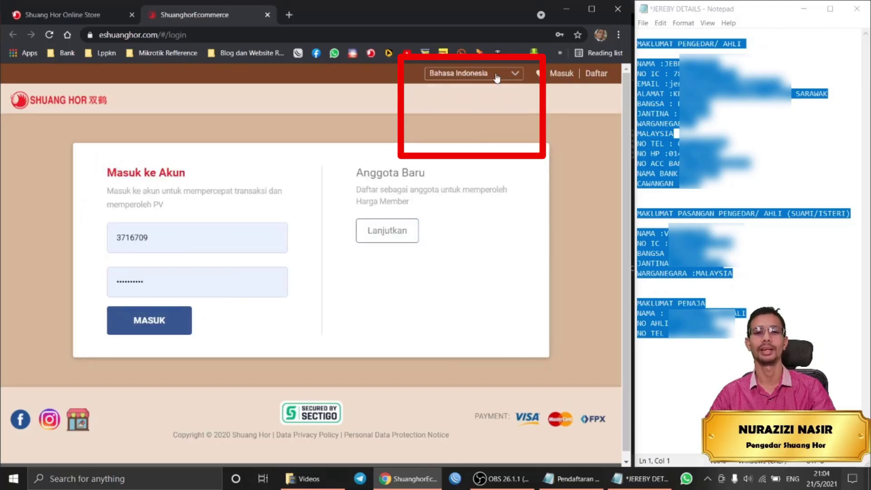
click(497, 78)
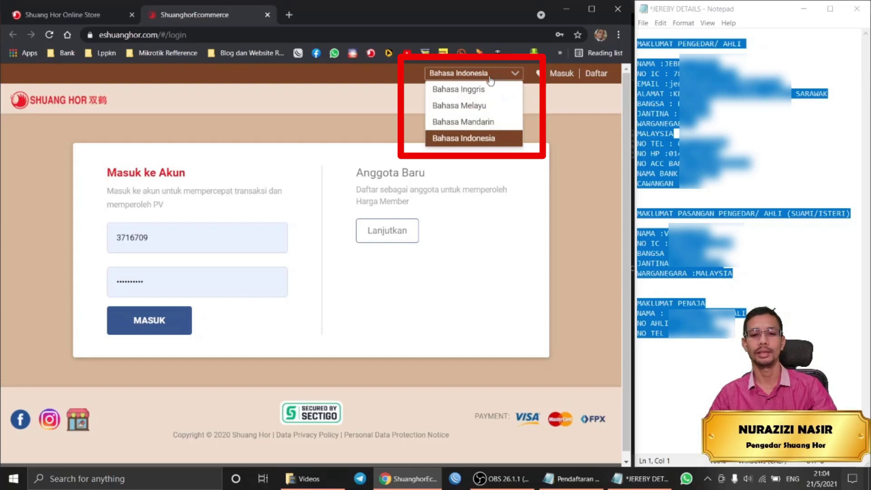
click(488, 89)
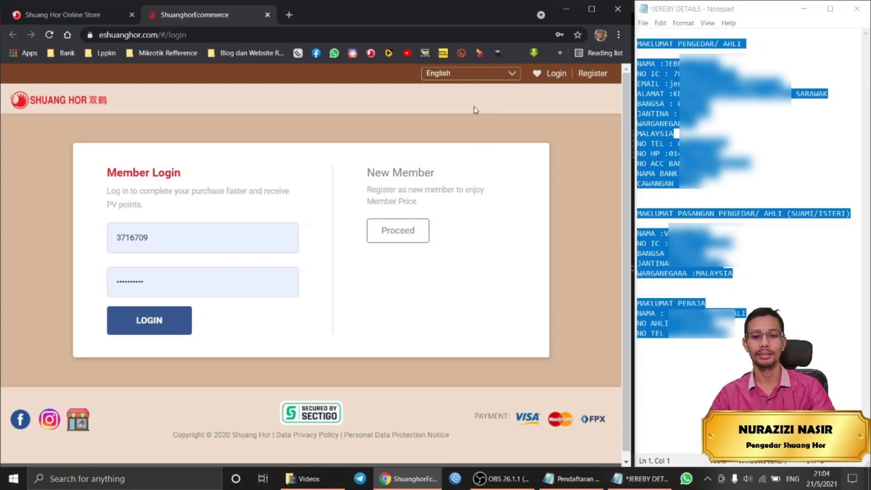
click(408, 232)
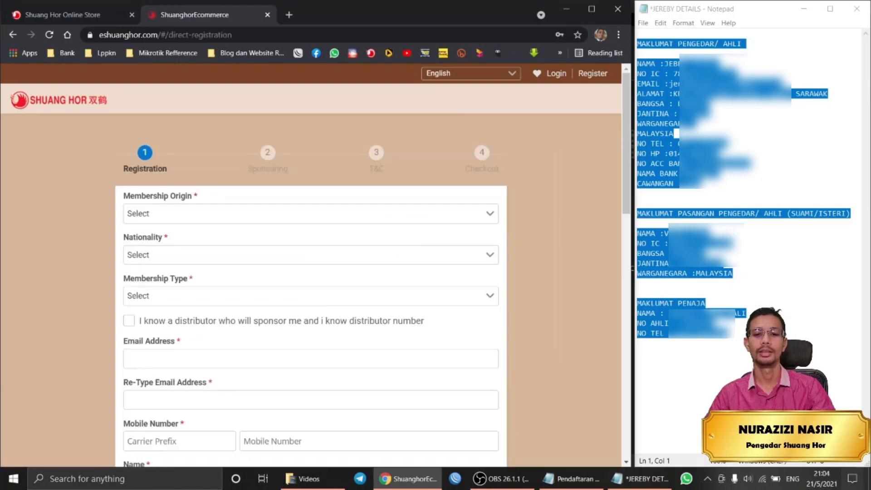
Check the member notes and set Membership Origin to MALAYSIA.
click(650, 361)
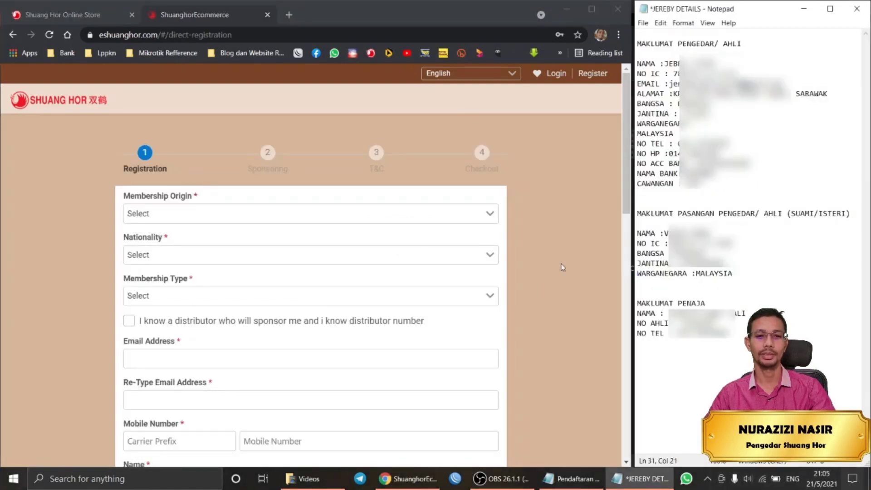
scroll(561, 267, down, 2)
scroll(560, 267, up, 2)
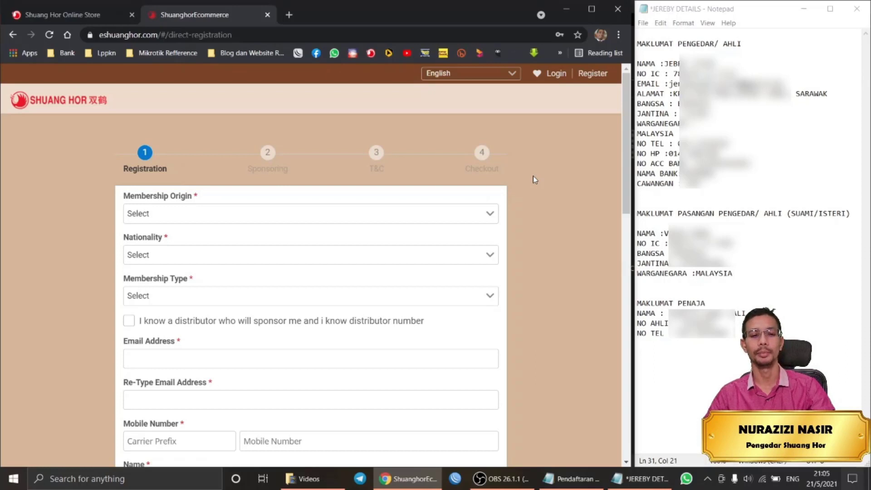
scroll(533, 177, down, 1)
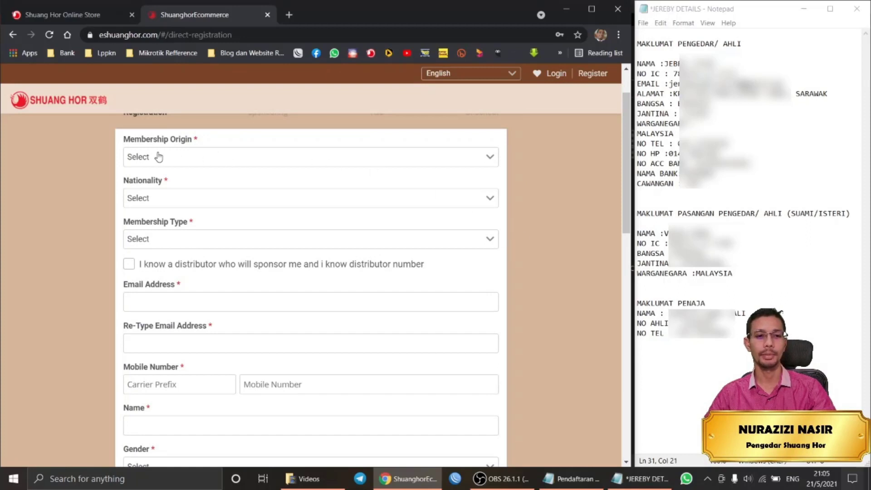
click(247, 159)
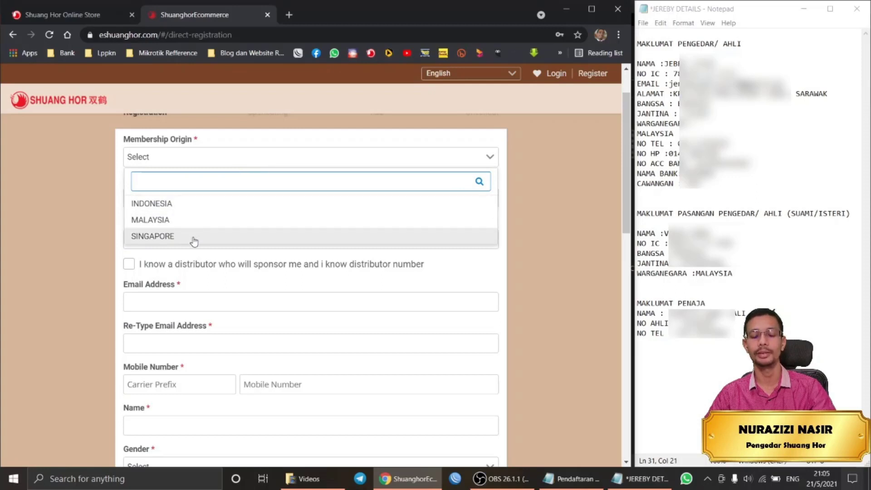
click(210, 221)
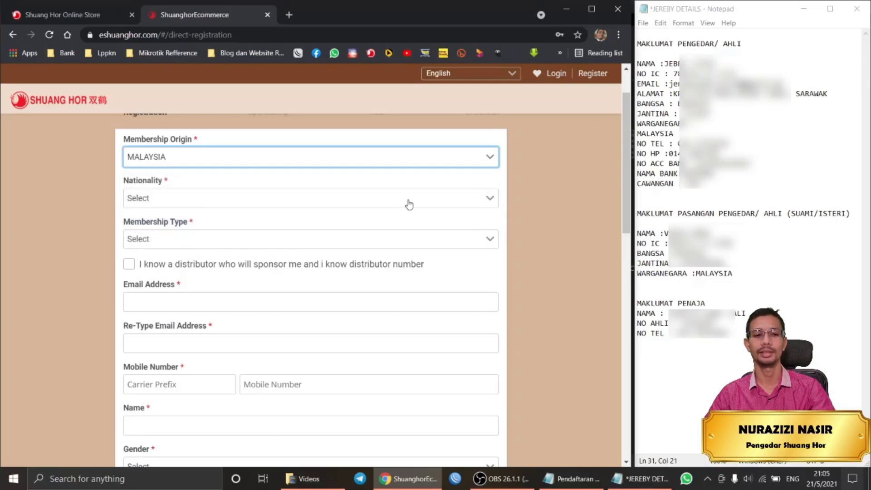
Tidy the nationality line in the notes, then search MALA and set Nationality to MALAYSIA.
click(255, 202)
scroll(258, 276, down, 5)
scroll(260, 276, up, 5)
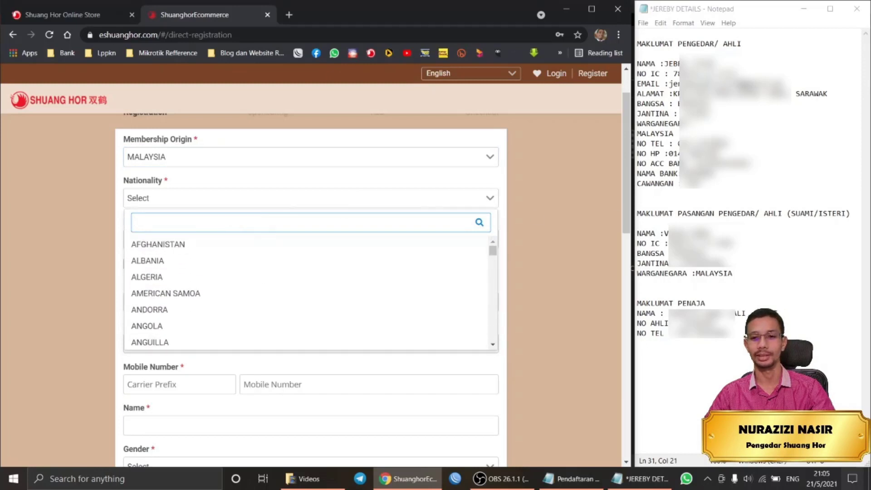
click(674, 134)
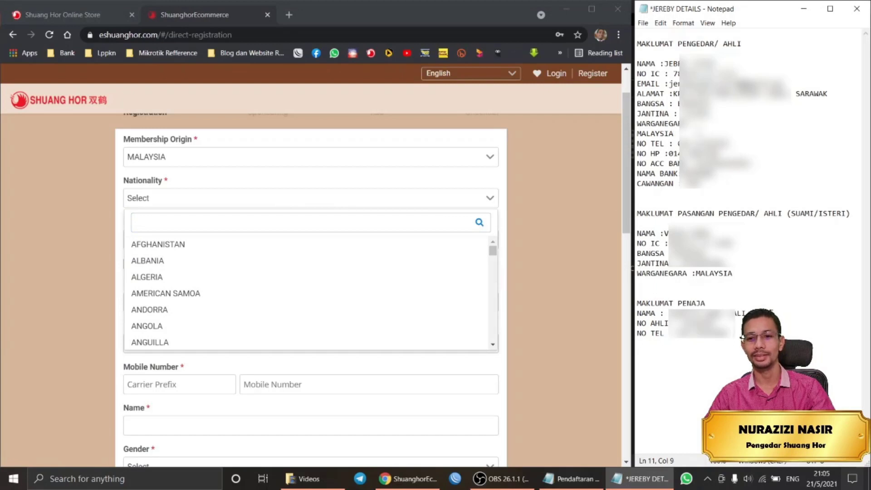
drag(675, 134, 636, 134)
click(638, 133)
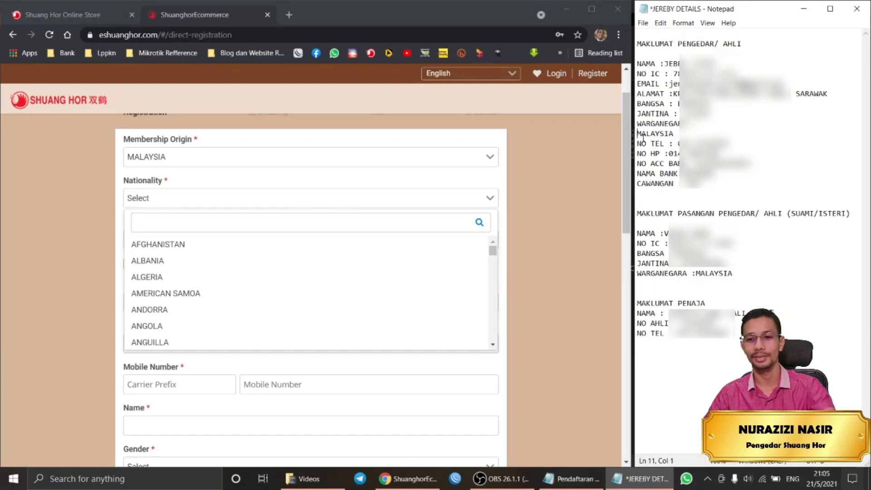
key(BackSpace)
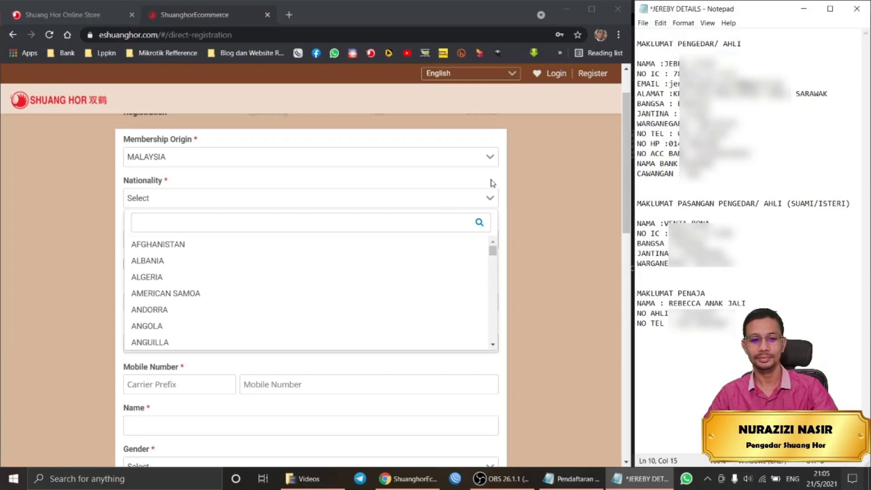
scroll(327, 297, down, 1)
scroll(327, 297, down, 5)
scroll(326, 295, up, 4)
click(285, 223)
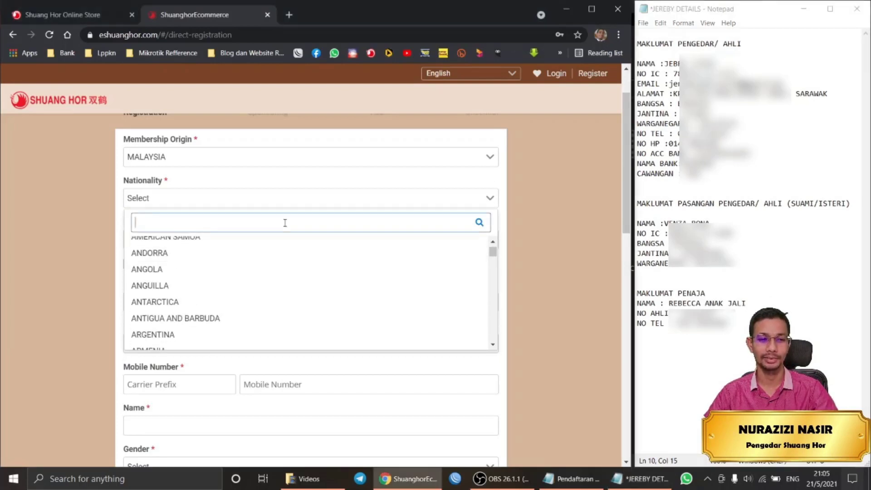
text(MAL)
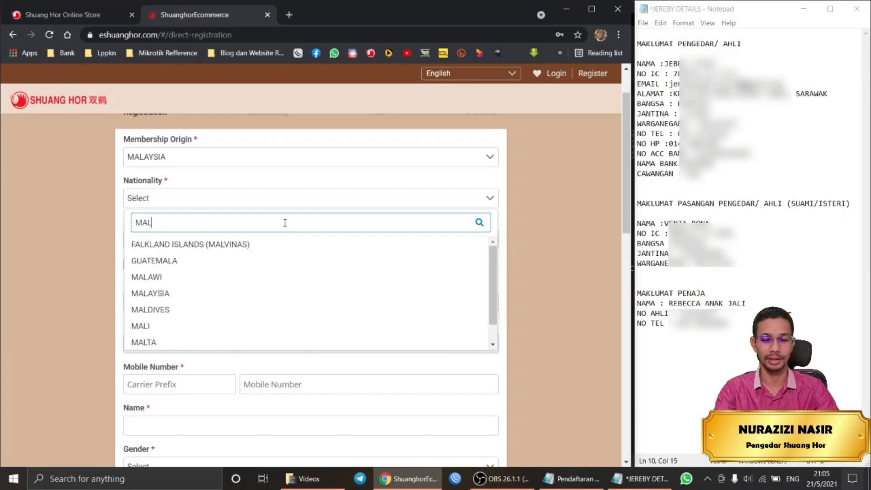
text(A)
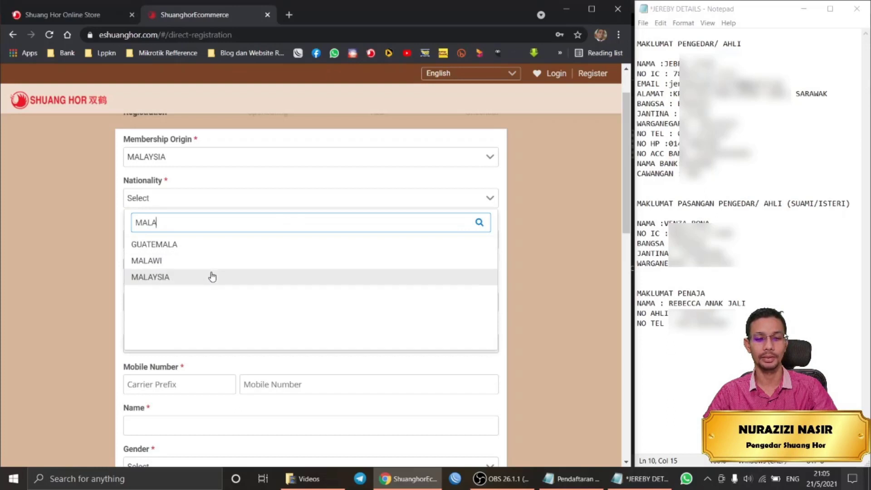
click(213, 278)
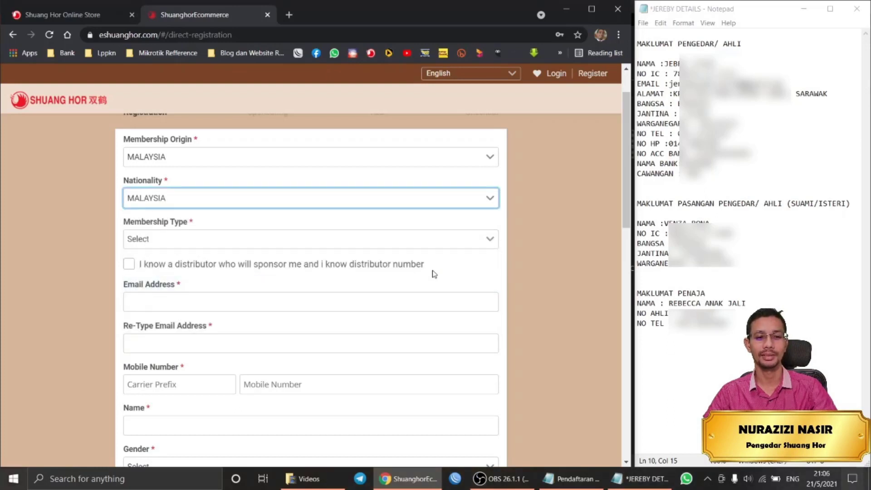
click(296, 239)
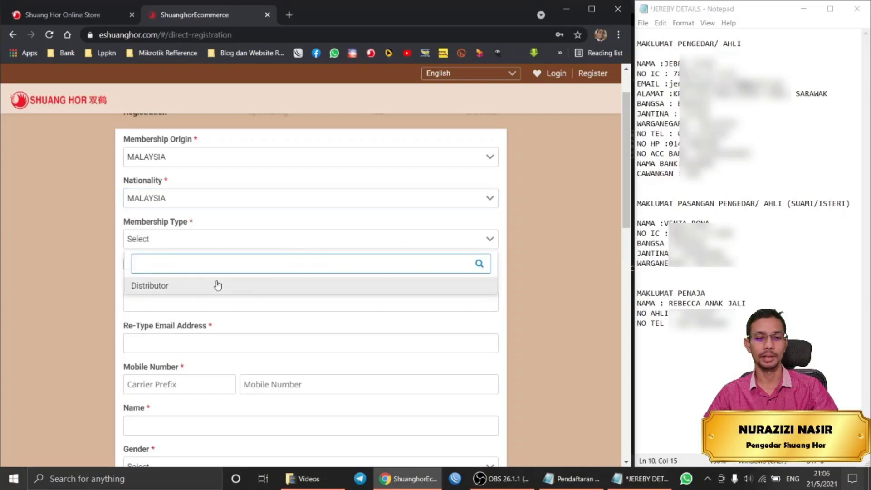
Choose Distributor as membership type and tick 'I know a distributor who will sponsor me'.
click(186, 290)
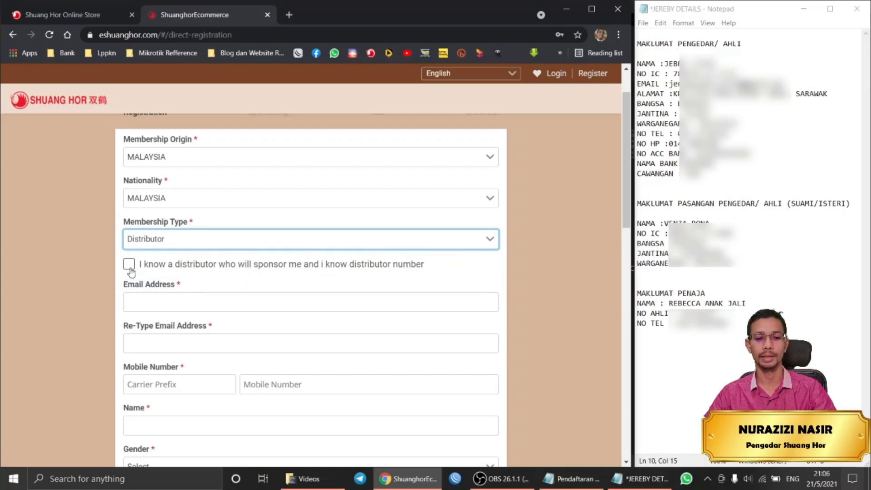
click(130, 268)
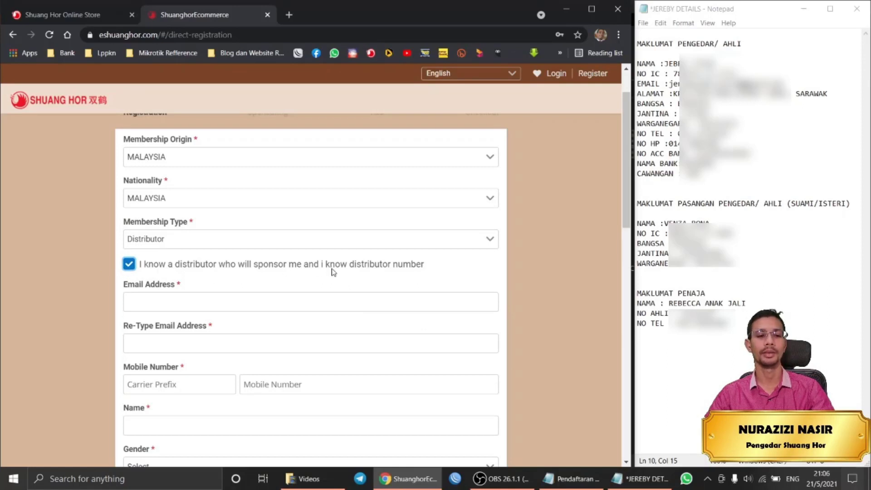
click(194, 306)
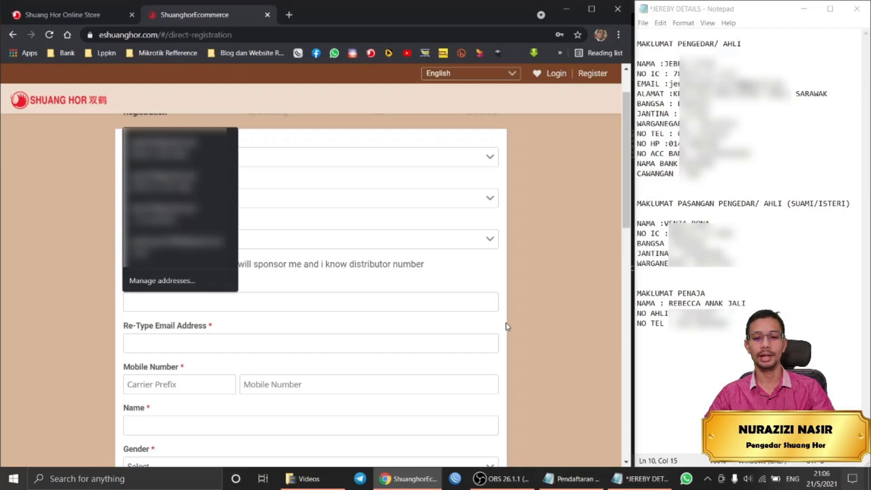
click(547, 327)
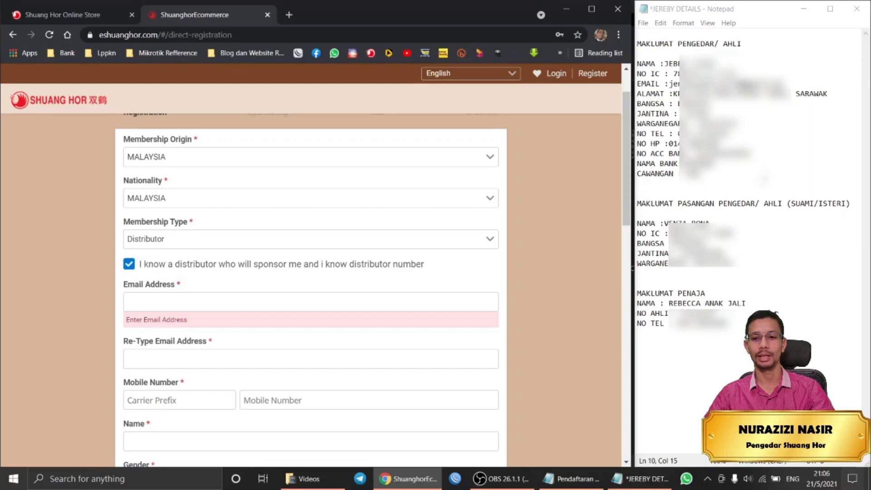
Copy the applicant's email from the Notepad notes and paste it into Email Address.
click(766, 176)
drag(782, 84, 669, 83)
right_click(690, 88)
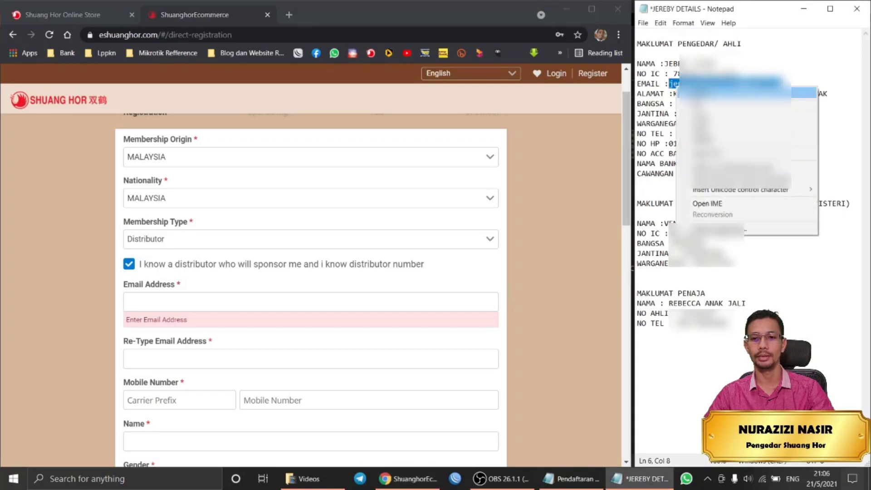
click(712, 113)
click(282, 301)
right_click(282, 301)
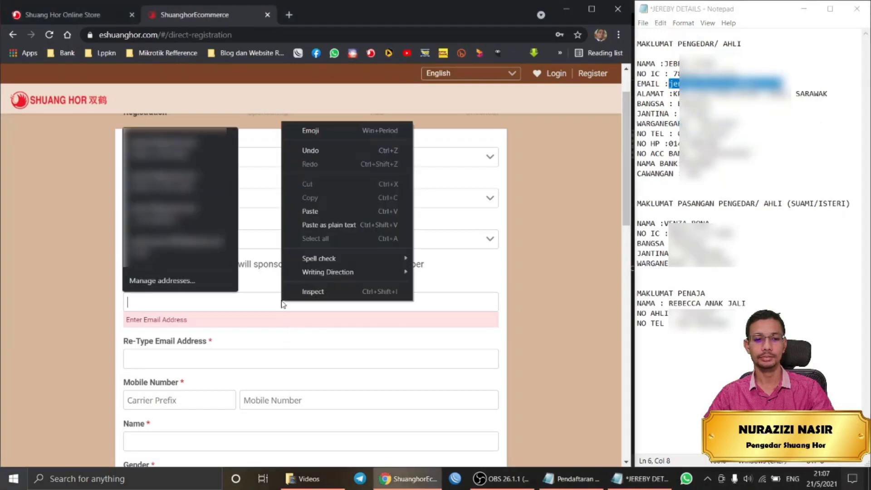
click(315, 212)
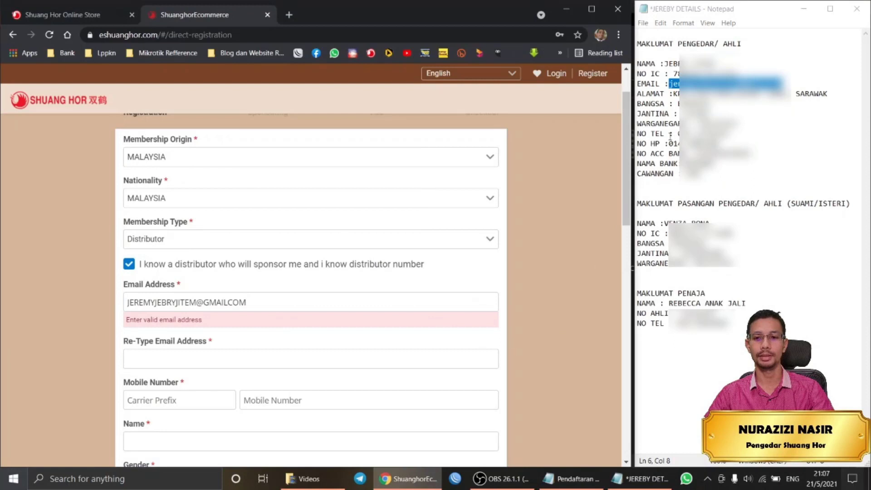
Paste the same email into Re-Type Email Address and pick out the mobile number in the notes.
click(748, 218)
drag(637, 73, 723, 323)
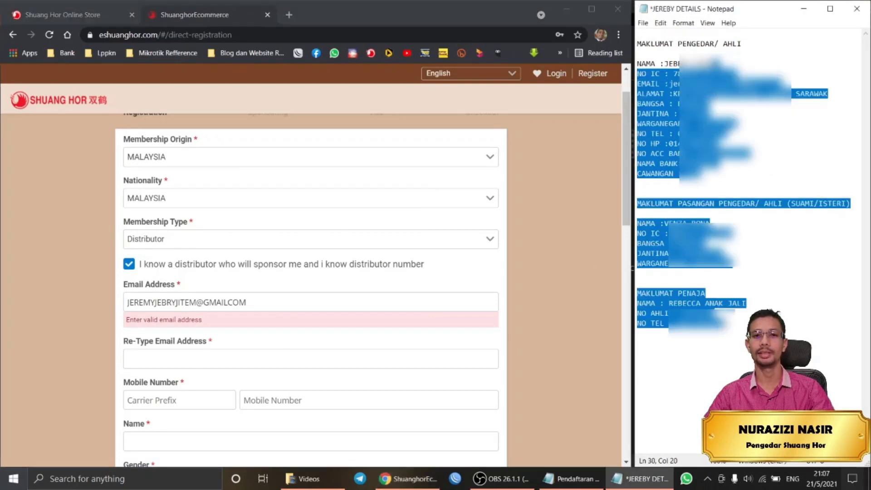
click(729, 324)
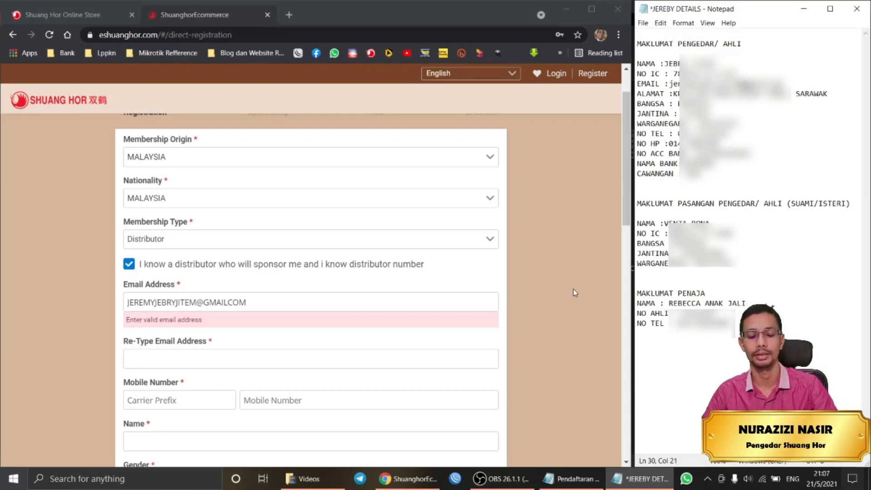
click(546, 303)
scroll(546, 303, down, 2)
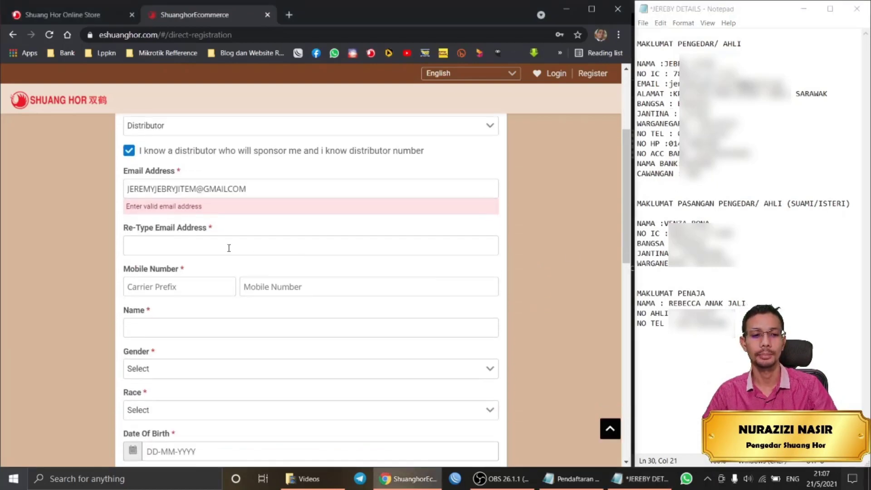
click(180, 244)
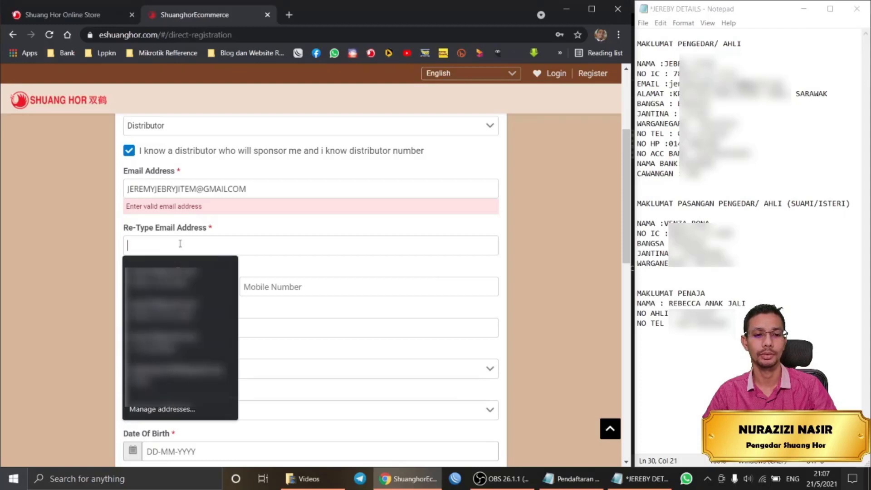
right_click(180, 243)
click(212, 336)
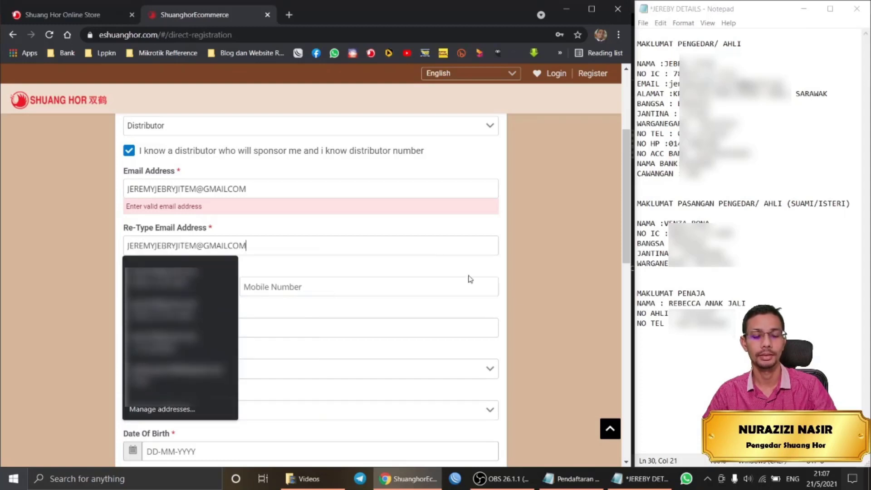
click(551, 308)
scroll(408, 268, down, 1)
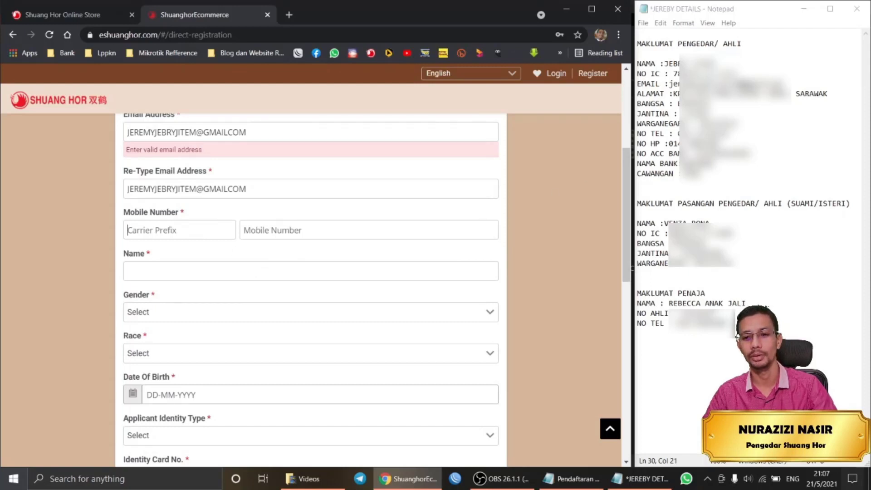
drag(719, 143, 687, 143)
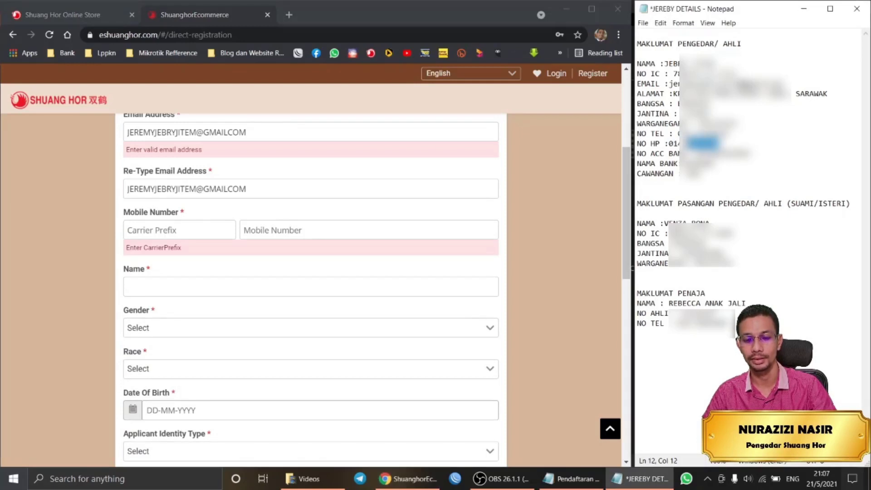
click(170, 231)
Enter the carrier prefix and mobile number, then paste the applicant's name from the notes into Name.
text(014)
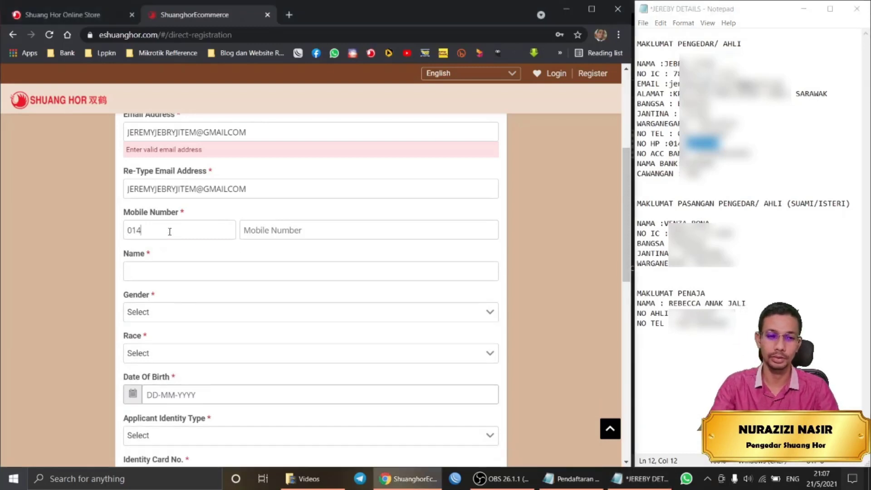
click(287, 232)
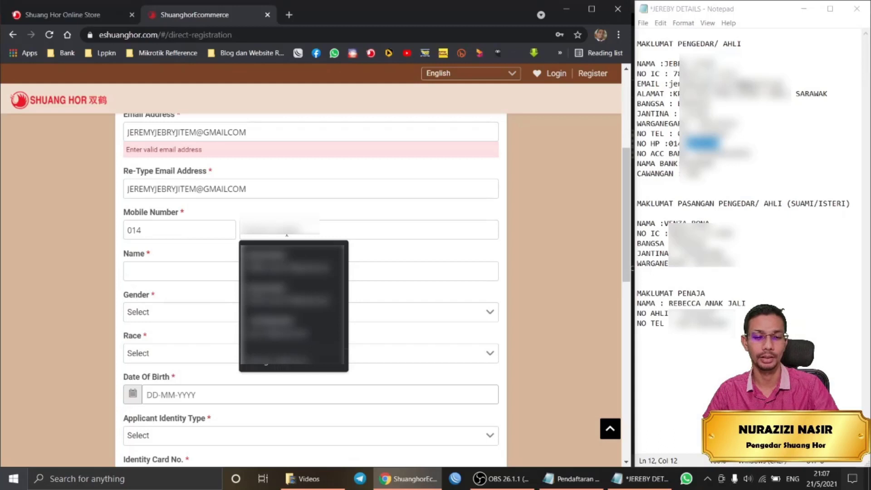
text(123)
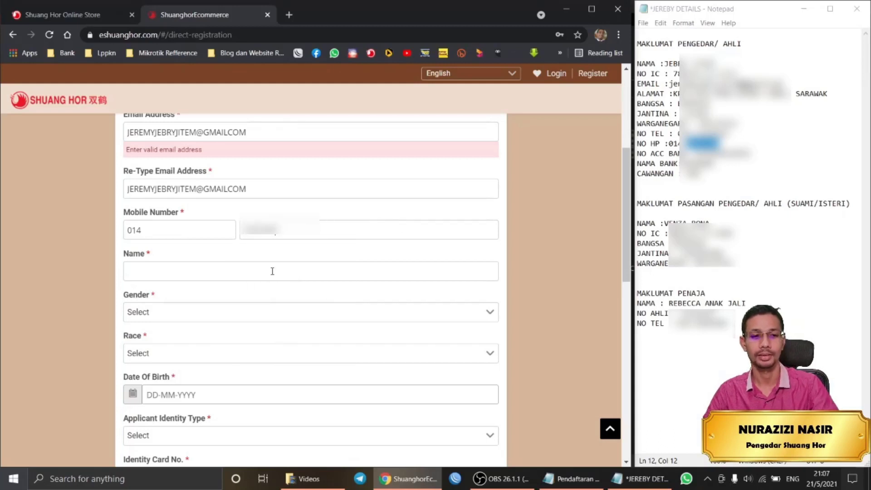
click(272, 272)
click(647, 359)
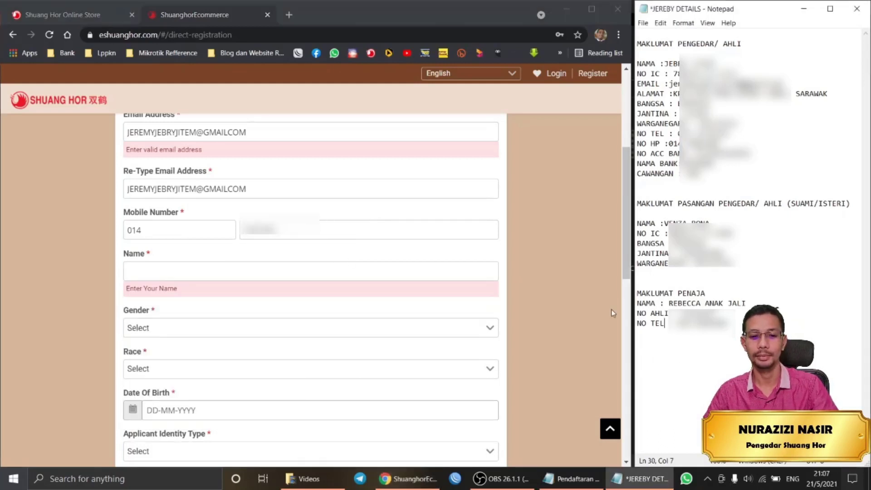
drag(722, 64, 666, 64)
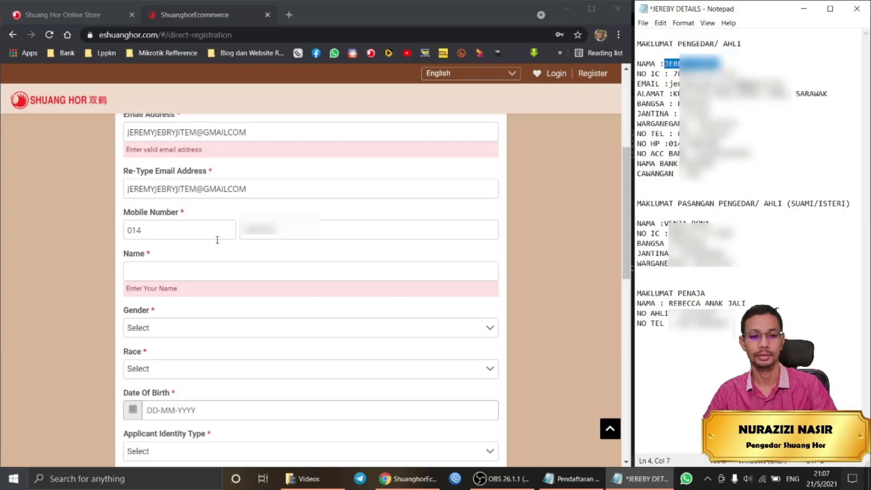
click(219, 268)
key(ctrl+v)
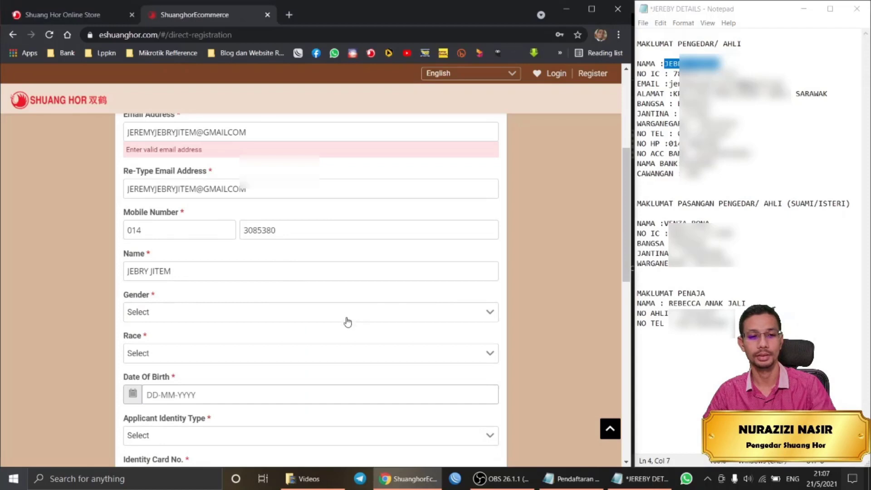
scroll(317, 308, down, 1)
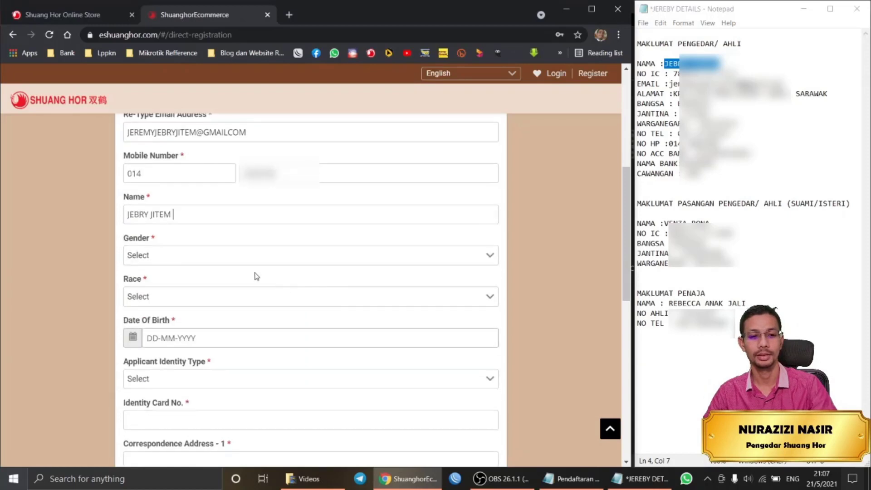
Choose Male for Gender and Others for Race, then select the IC number in the notes.
click(171, 257)
click(175, 276)
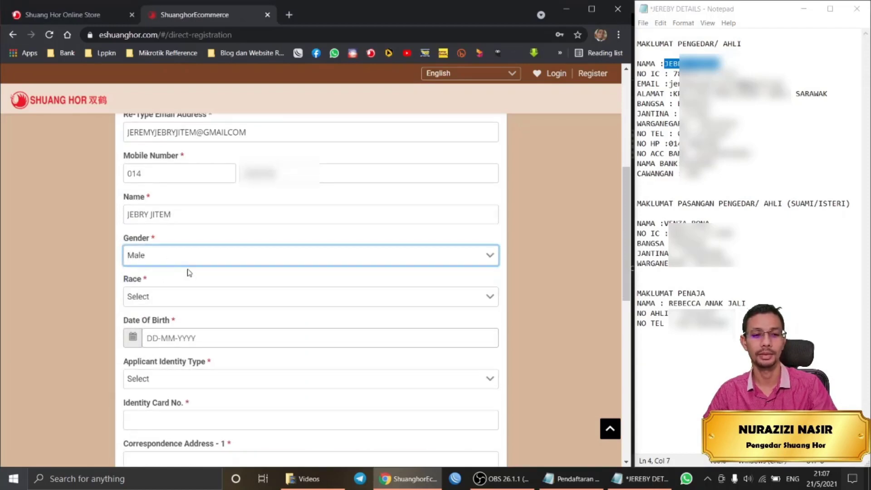
click(206, 301)
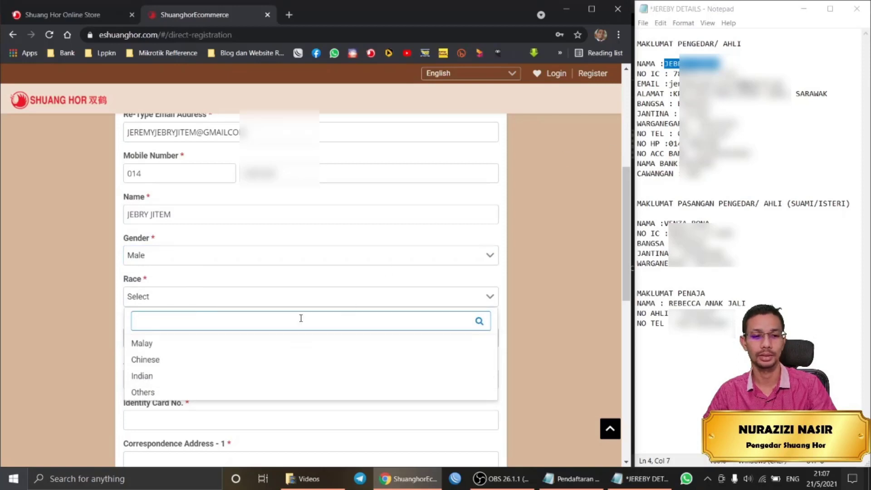
scroll(298, 327, down, 2)
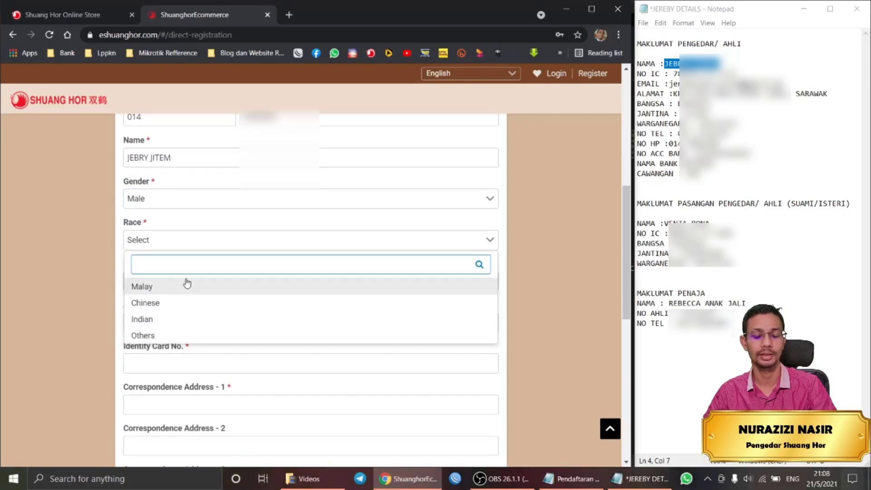
scroll(184, 272, down, 2)
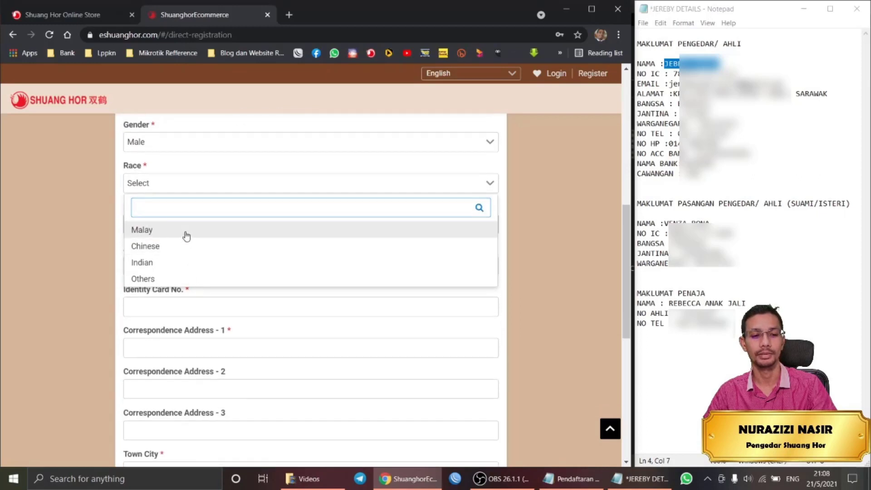
click(182, 284)
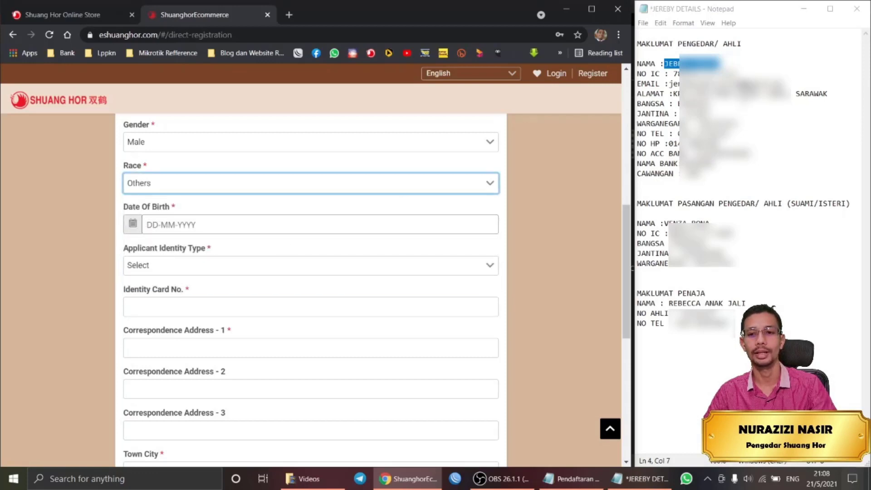
click(709, 103)
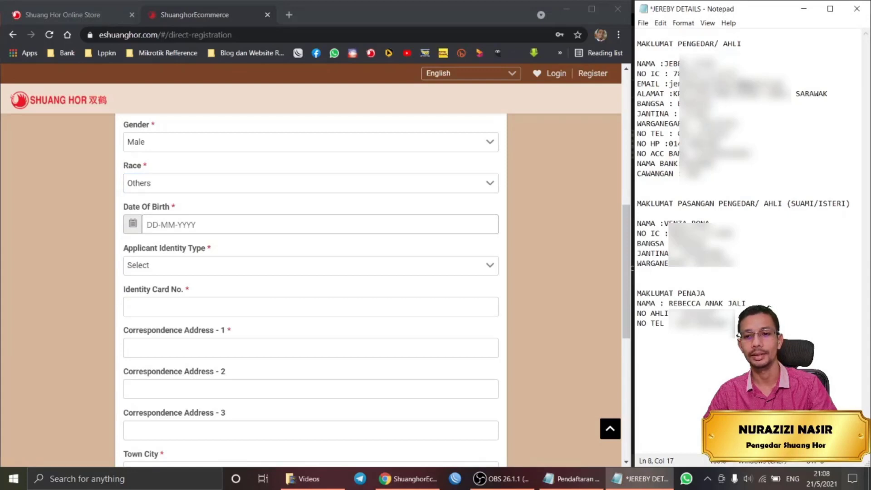
double_click(687, 74)
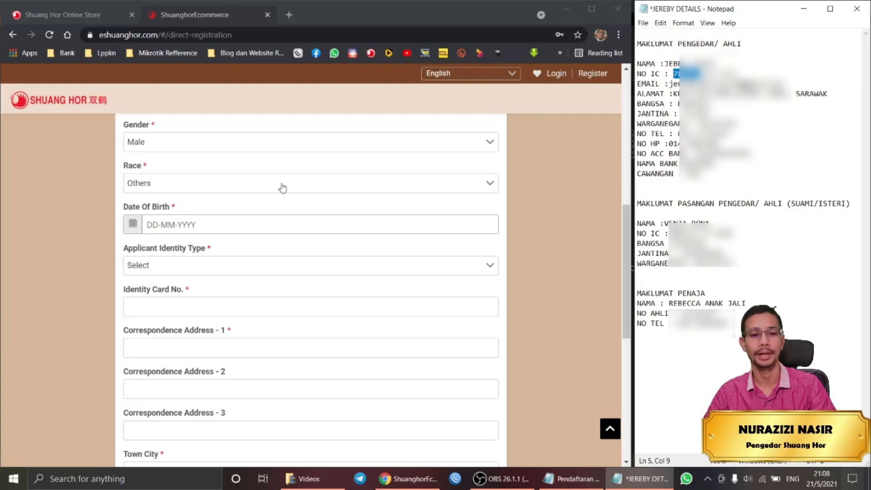
In the Date Of Birth calendar, choose year 1978, advance to July, and pick day 22.
click(133, 227)
click(152, 224)
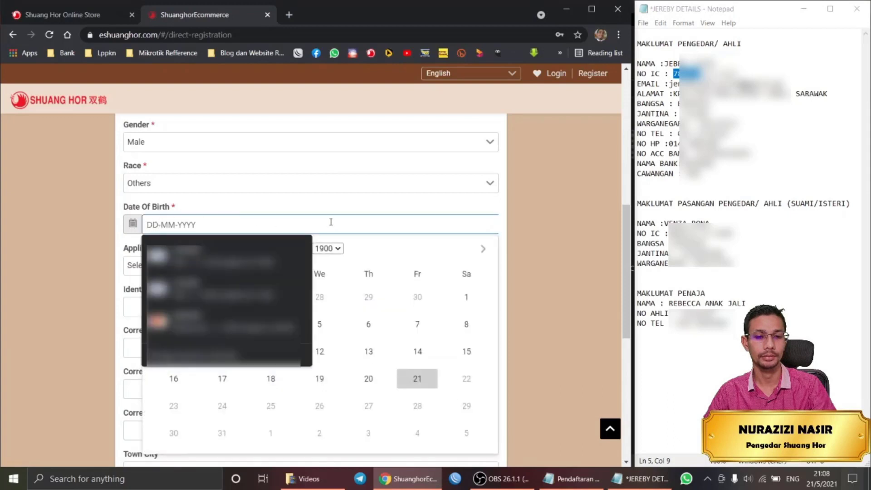
key(Down)
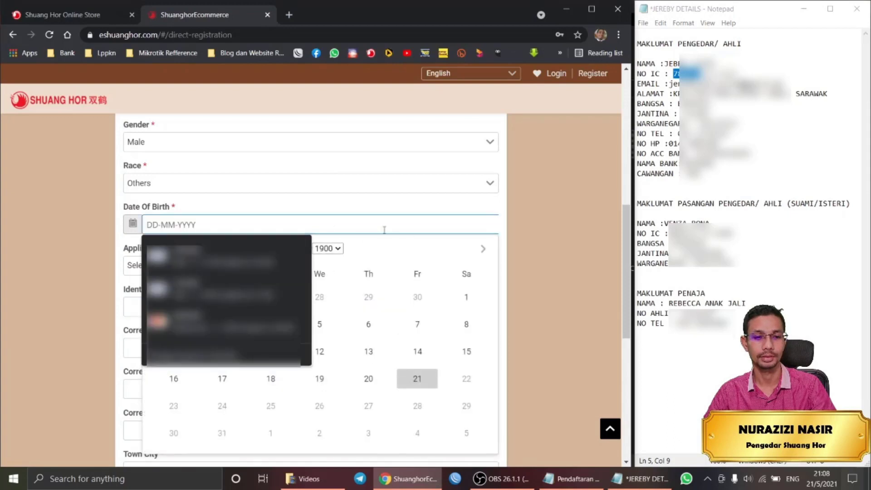
click(422, 241)
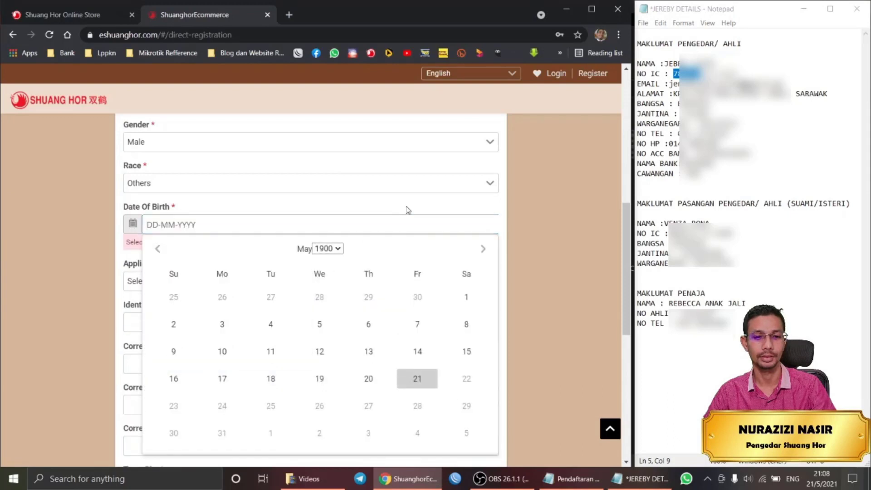
click(335, 249)
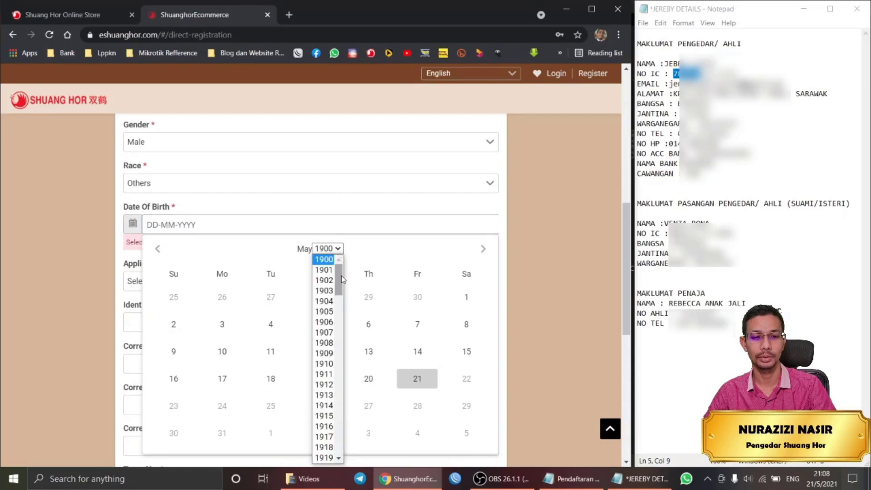
drag(341, 279, 342, 309)
drag(341, 303, 339, 385)
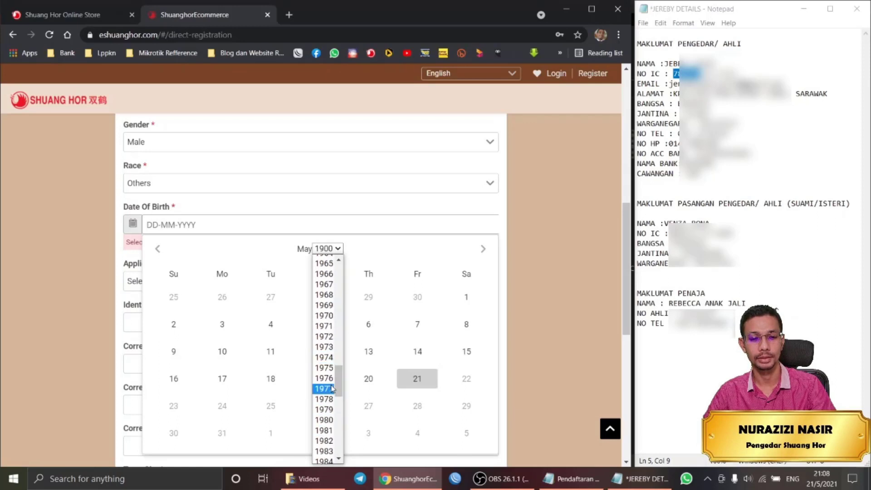
click(325, 399)
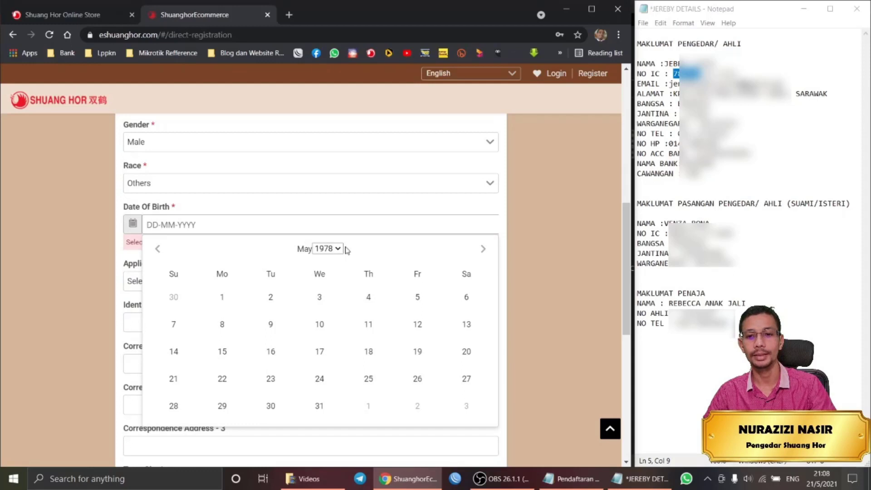
click(484, 250)
click(484, 250)
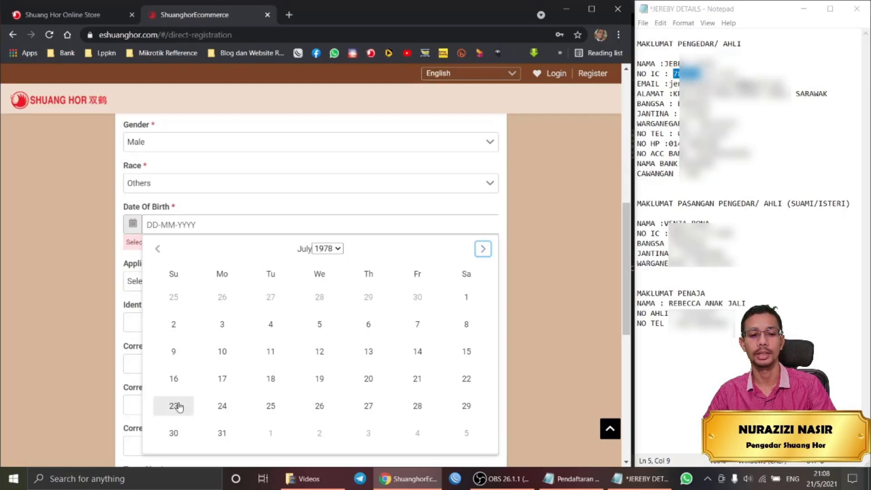
click(464, 380)
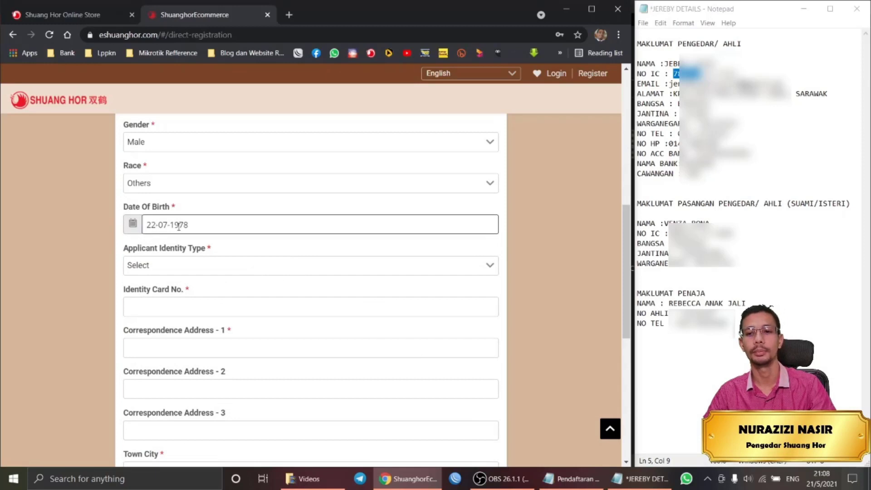
Set Identity Type to National ID and paste the IC number from the notes.
click(178, 267)
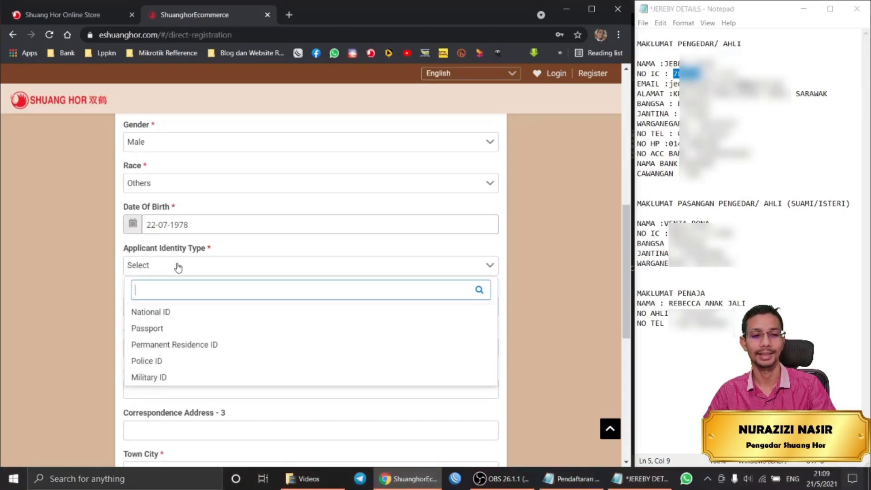
click(165, 312)
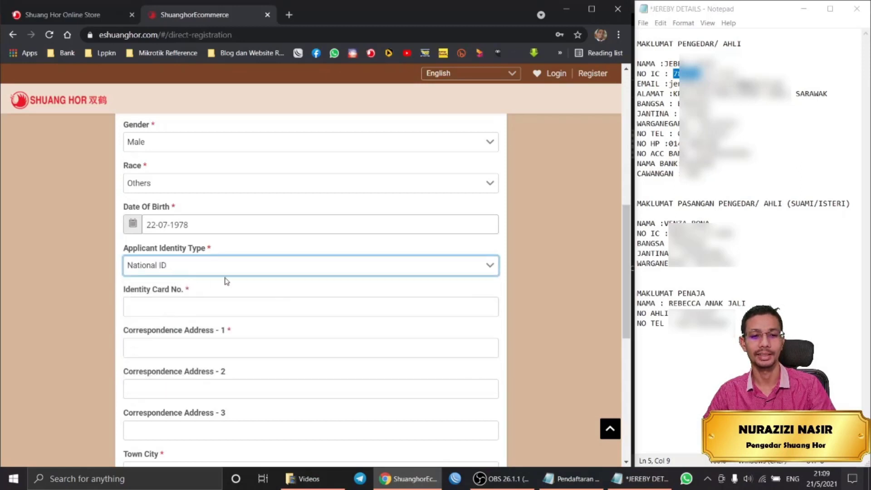
scroll(236, 281, down, 1)
click(183, 252)
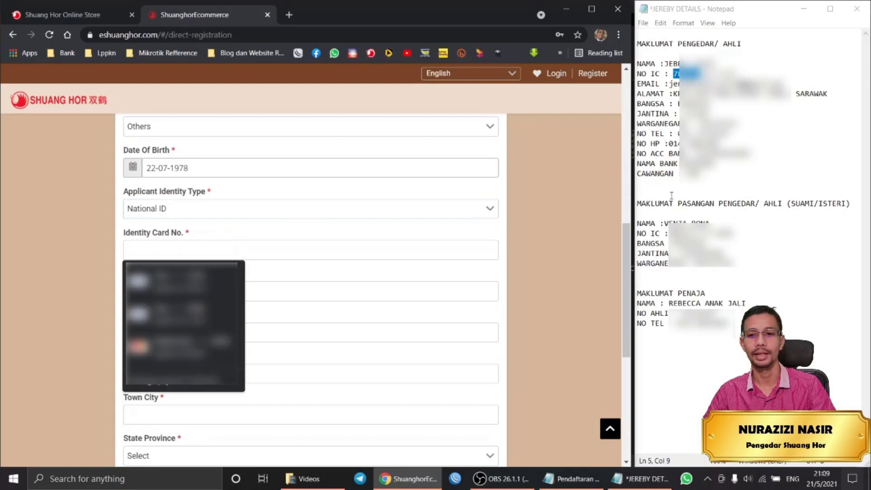
click(788, 170)
drag(738, 74, 673, 74)
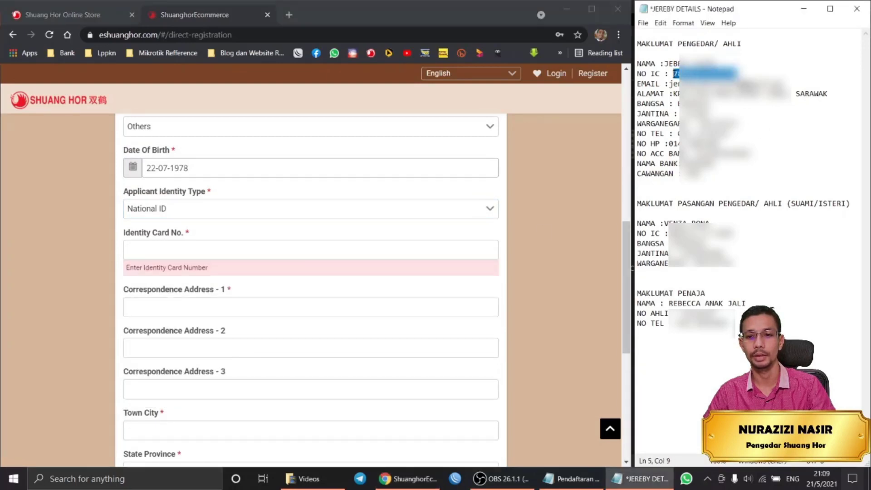
click(195, 250)
key(ctrl+v)
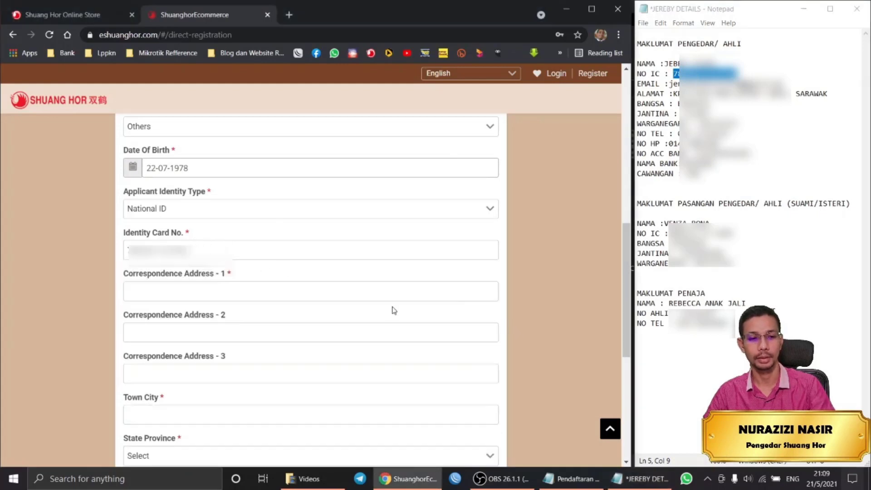
Paste the applicant's street address from the notes into Correspondence Address - 1.
scroll(341, 291, down, 1)
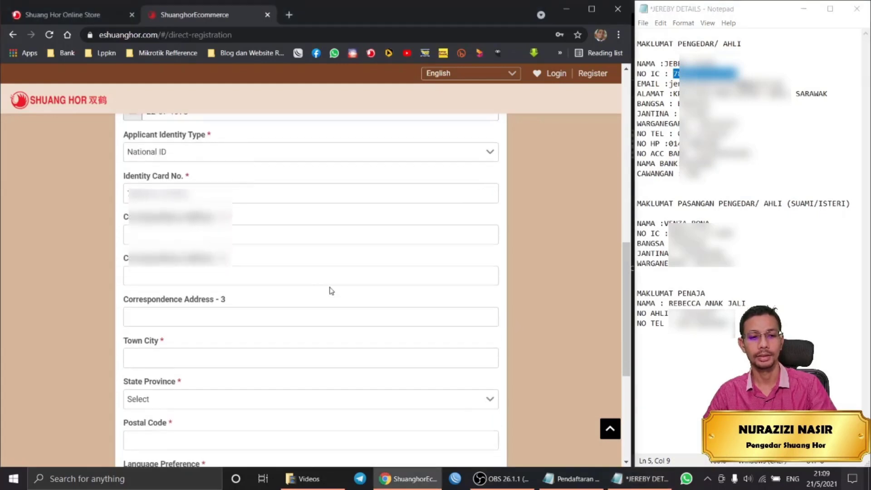
click(282, 232)
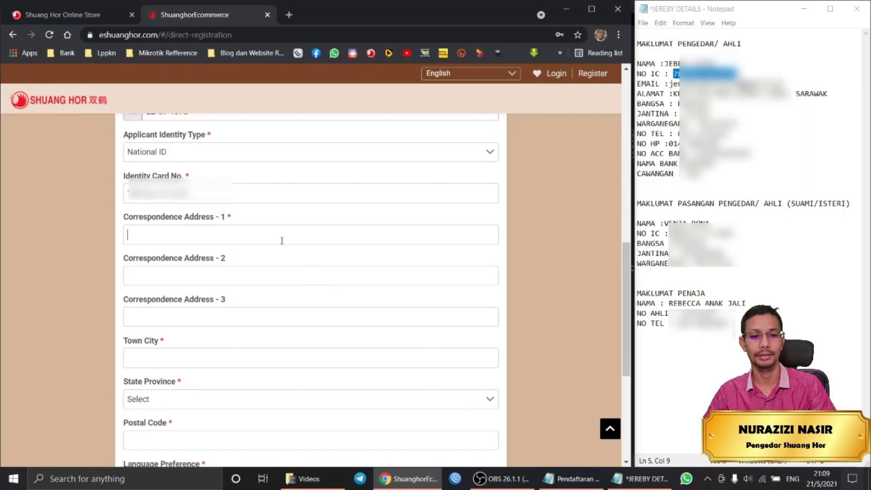
click(271, 277)
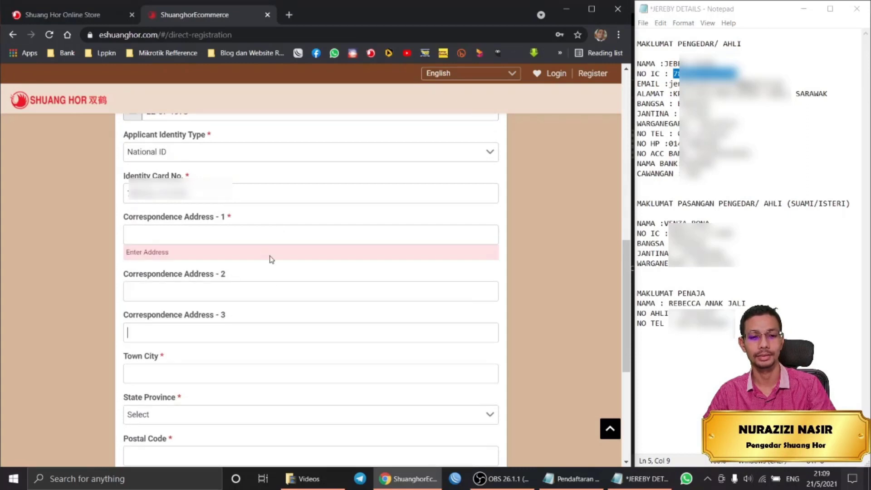
click(198, 373)
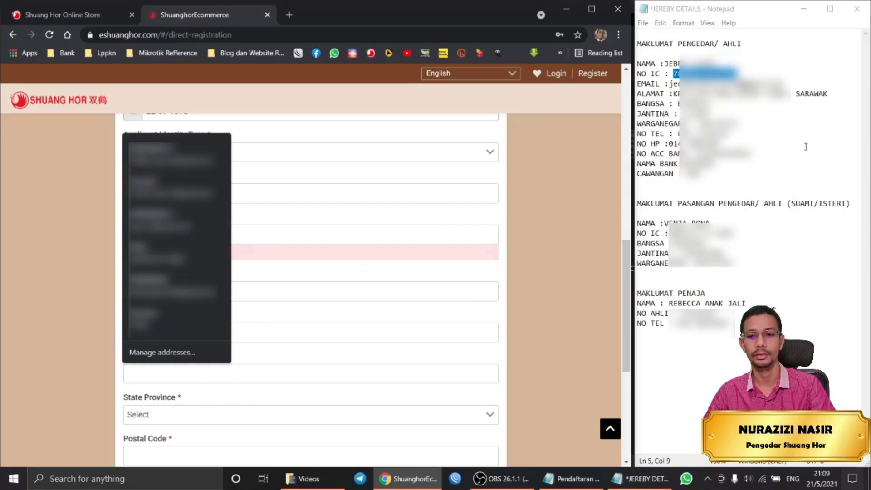
click(805, 147)
drag(734, 94, 674, 94)
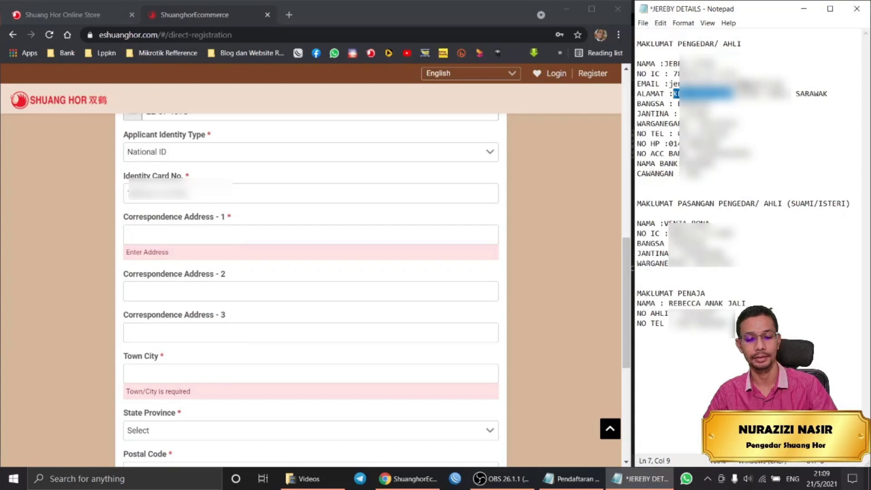
click(233, 229)
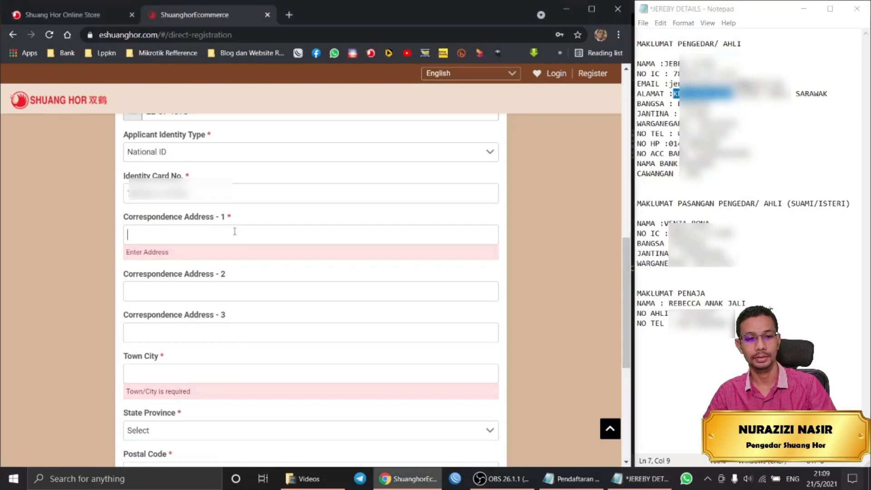
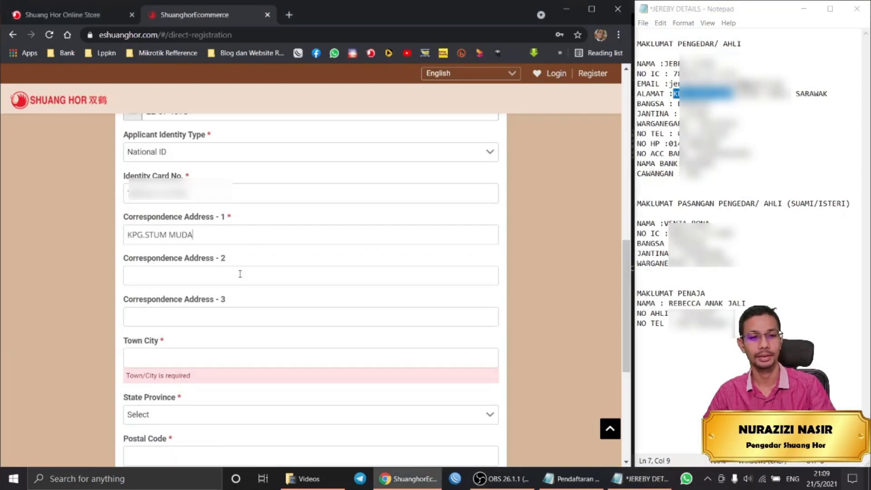
Enter the applicant's town and choose SARAWAK as the state by searching SARA.
scroll(266, 286, down, 1)
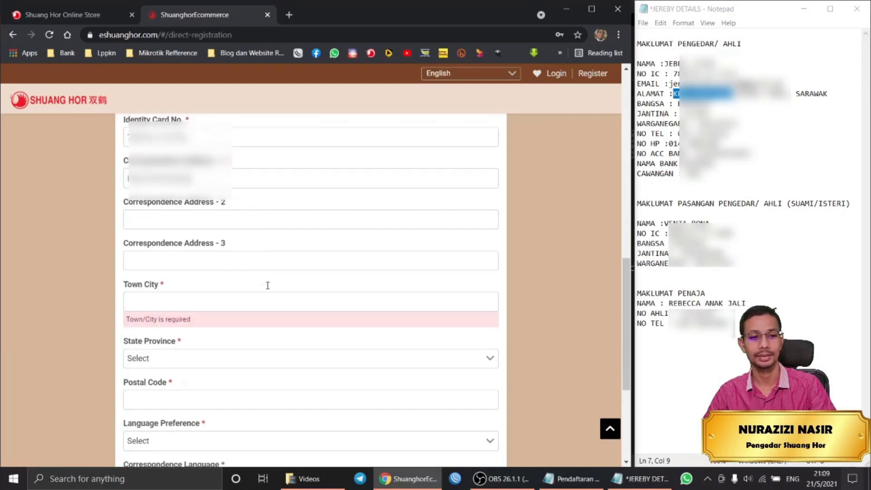
click(215, 302)
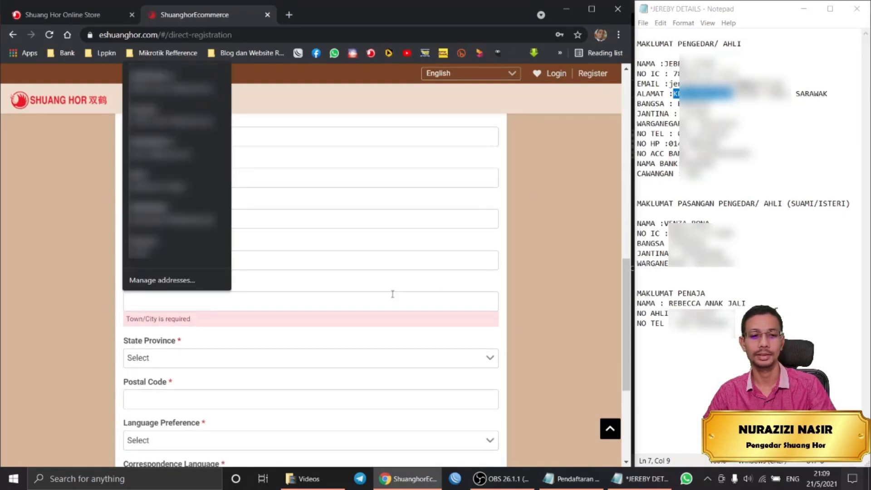
text(LUNDU)
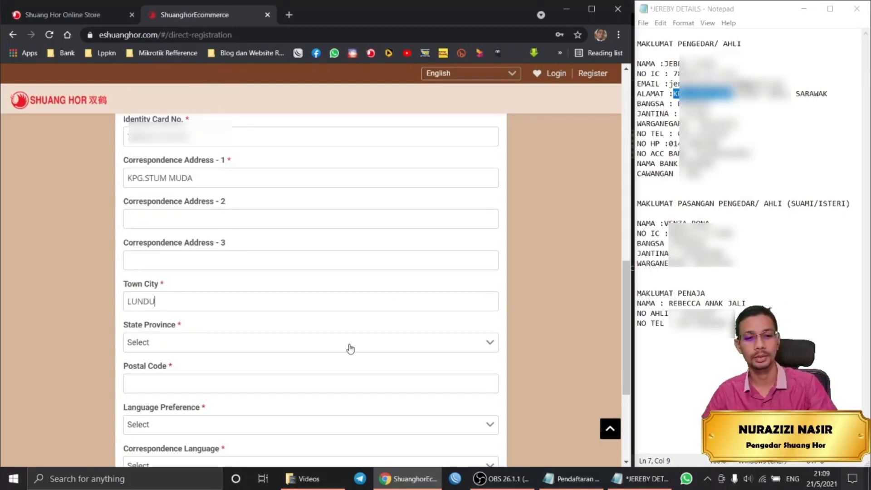
scroll(348, 350, down, 1)
click(332, 283)
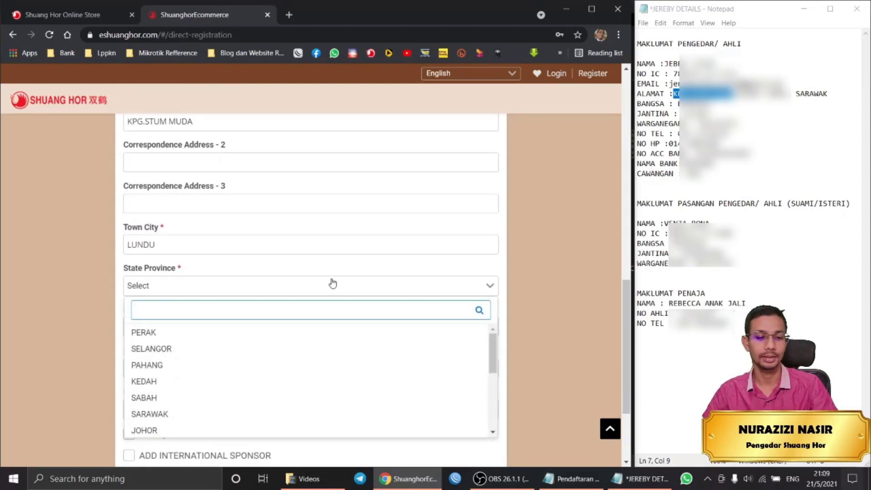
text(SARA)
click(215, 337)
Copy the applicant's postcode from the notes into Postal Code.
scroll(463, 260, down, 1)
click(320, 269)
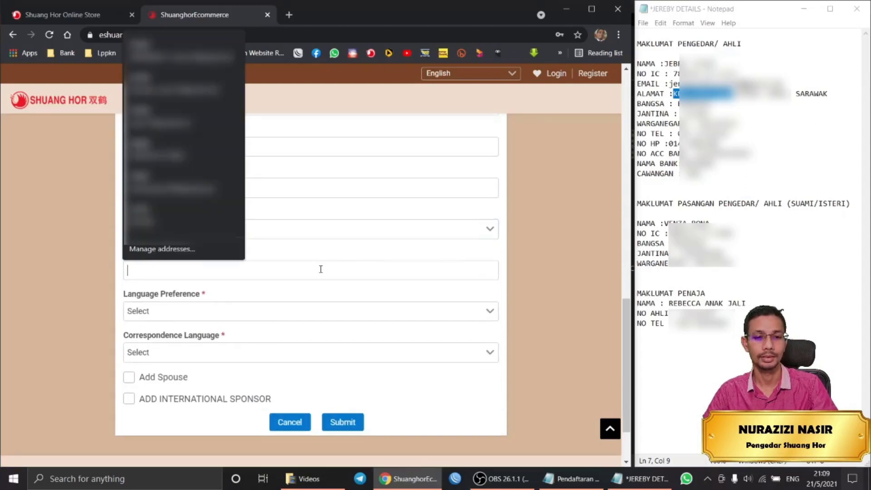
click(716, 113)
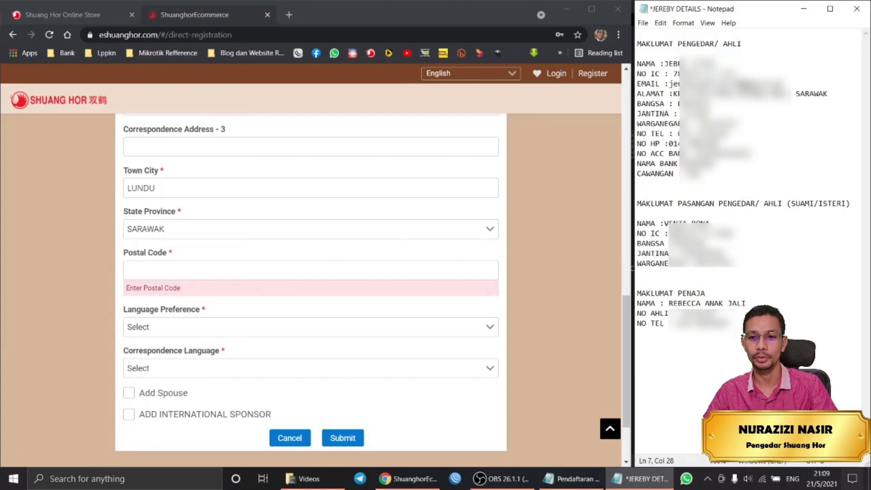
drag(760, 94, 736, 94)
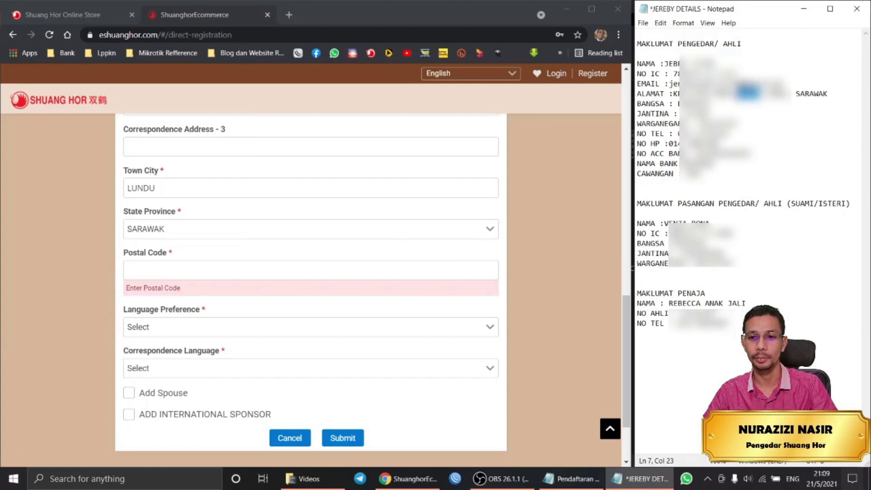
click(128, 272)
text(94500)
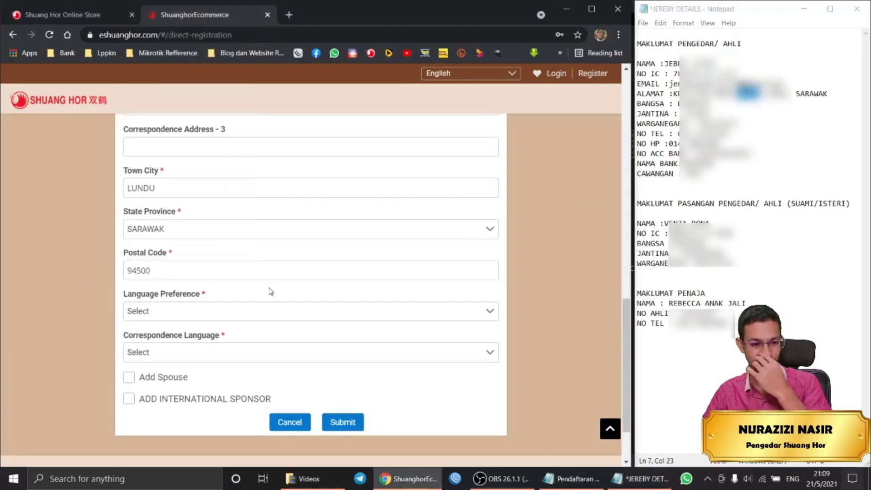
Set both Language Preference and Correspondence Language to Bahasa Malaysia.
scroll(257, 297, down, 2)
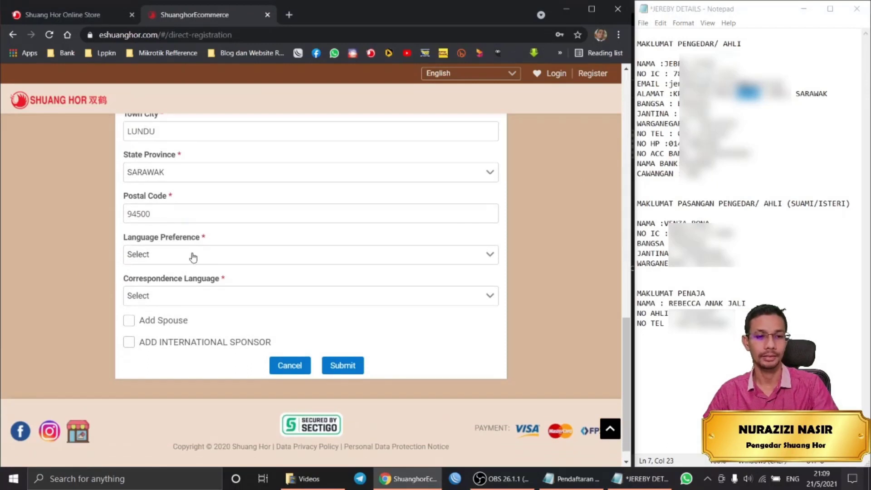
click(193, 256)
click(193, 301)
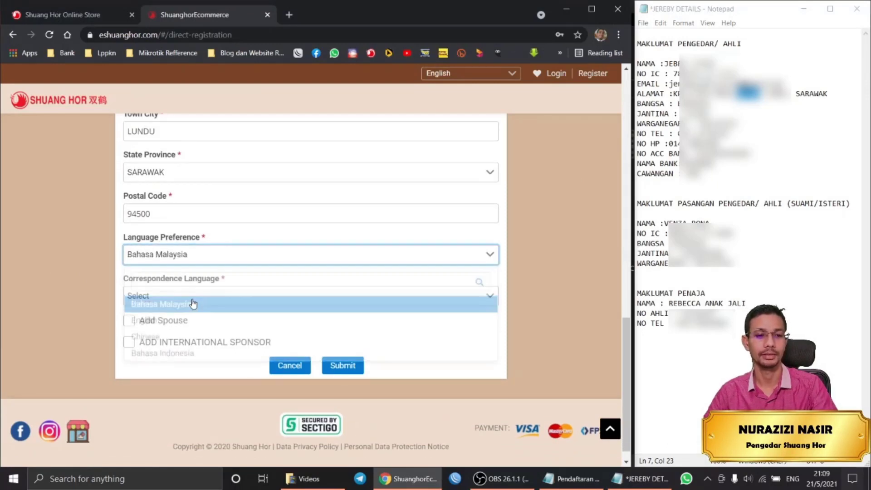
click(380, 296)
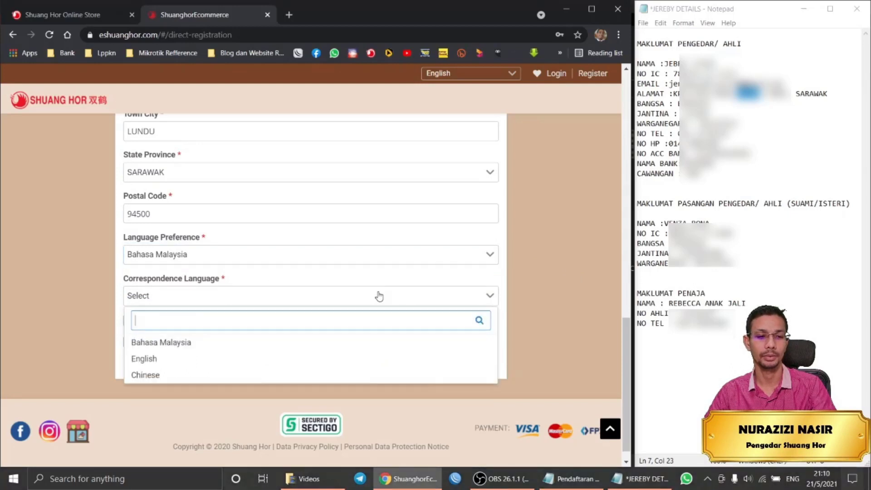
click(219, 343)
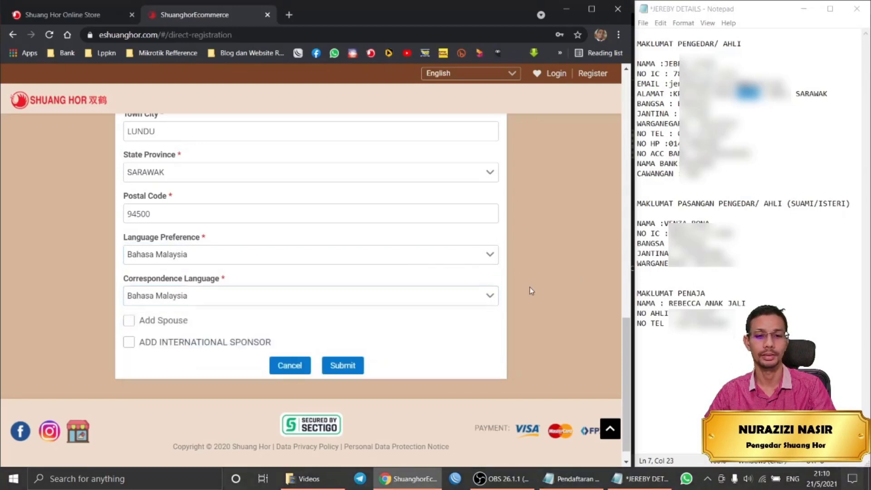
Tick Add Spouse so the spouse name, nationality, birth date and identity fields appear.
scroll(404, 291, up, 8)
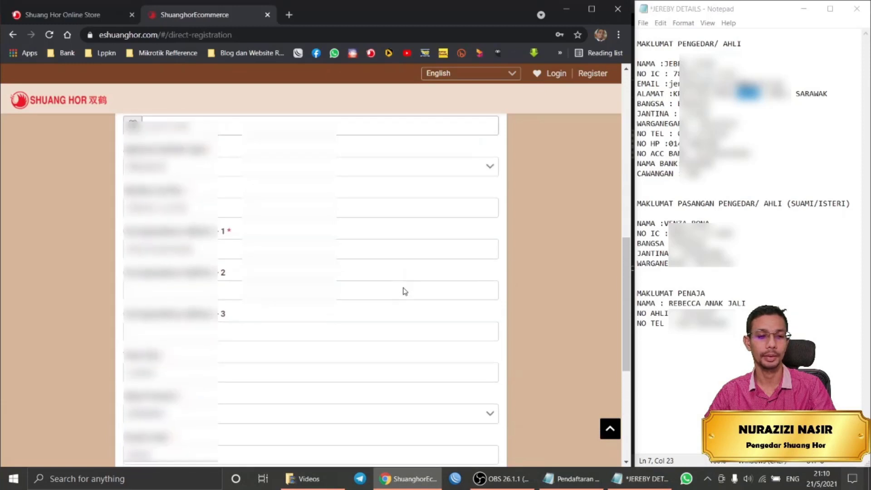
scroll(405, 291, up, 4)
scroll(405, 291, down, 7)
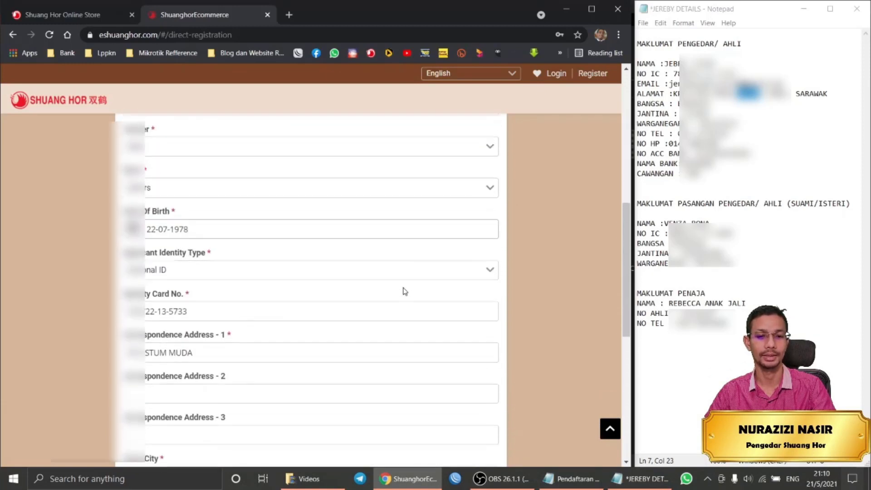
scroll(405, 291, down, 5)
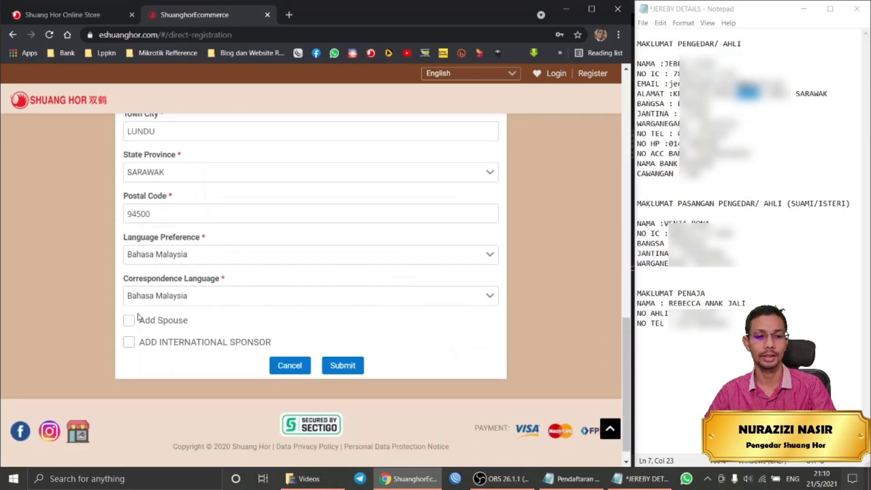
click(129, 321)
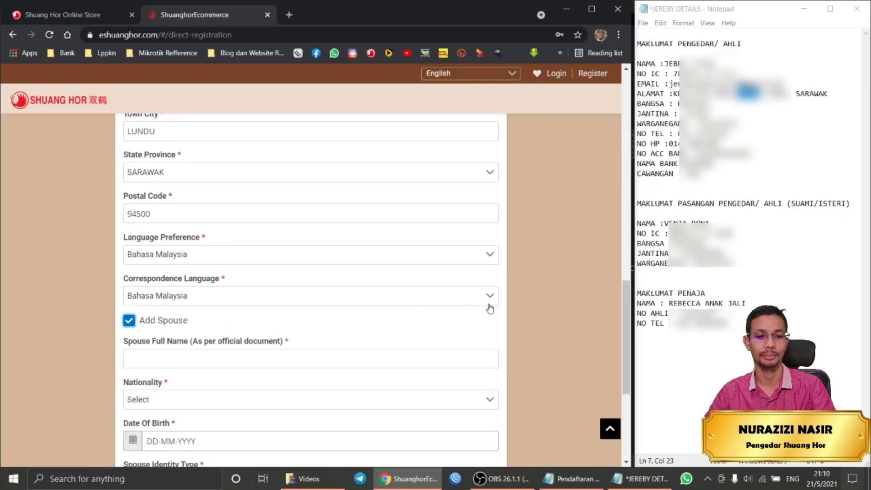
scroll(488, 300, down, 1)
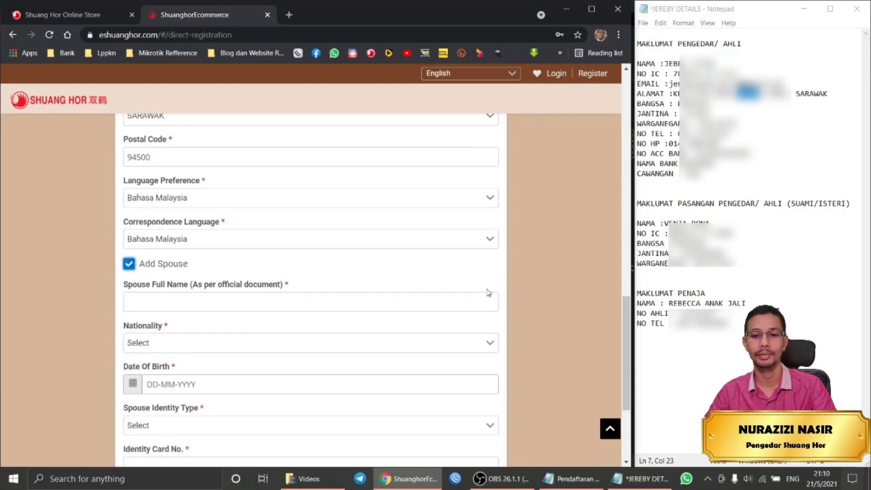
click(130, 265)
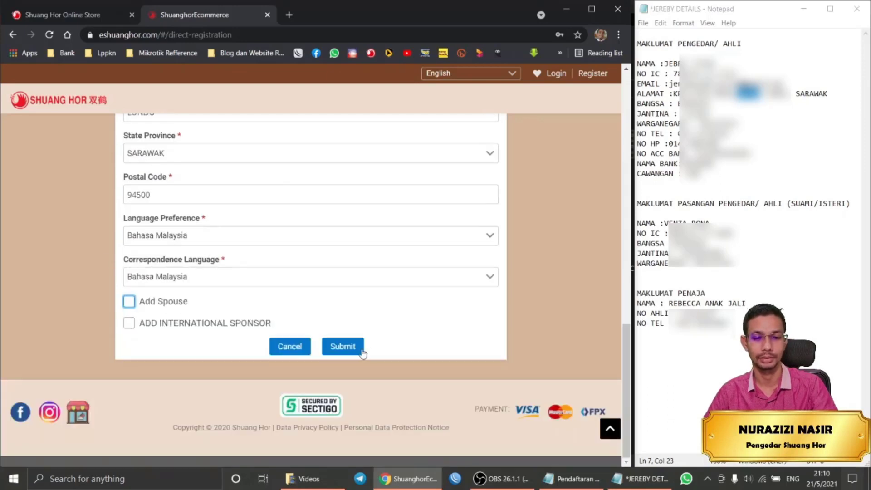
click(130, 303)
Select the spouse's name in the Notepad notes.
scroll(288, 287, down, 3)
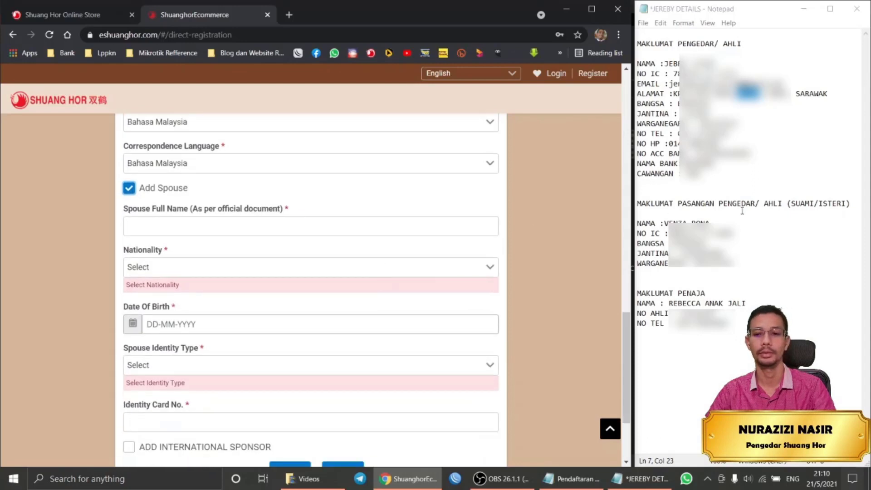
click(688, 221)
drag(711, 221, 666, 224)
key(ctrl+c)
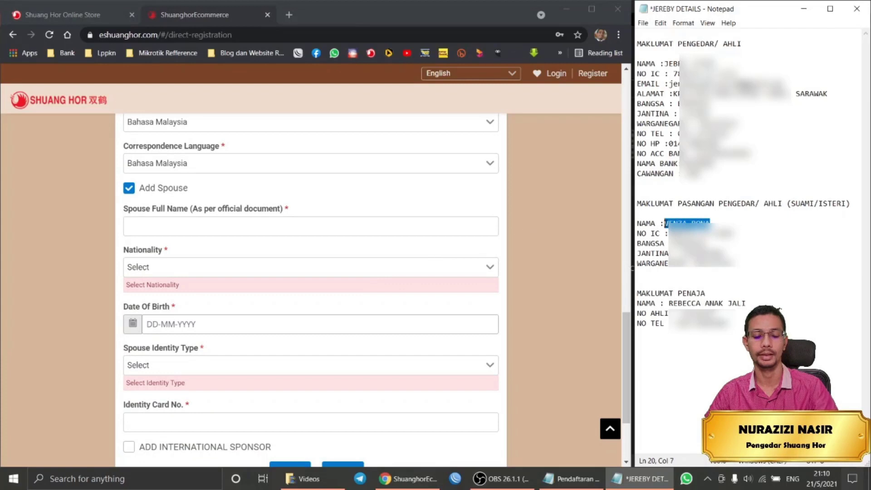
Paste the spouse's name into Spouse Full Name and set Nationality to MALAYSIA.
click(192, 229)
key(ctrl+v)
click(181, 269)
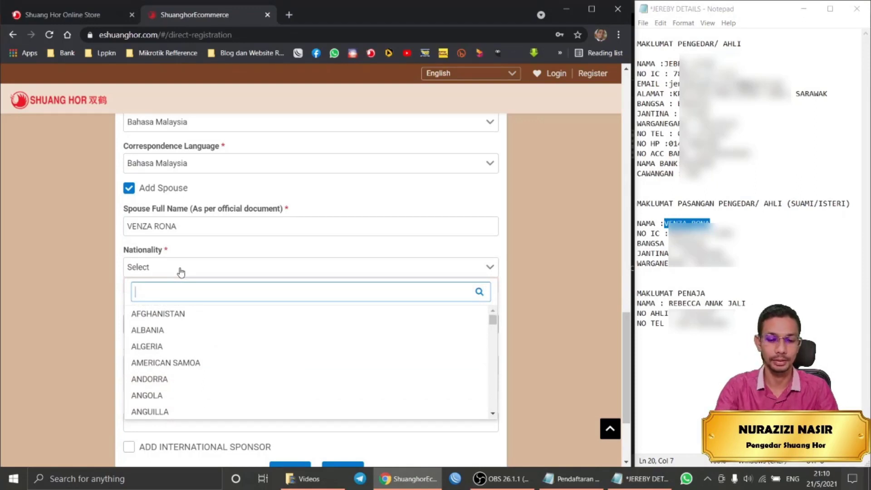
text(MALA)
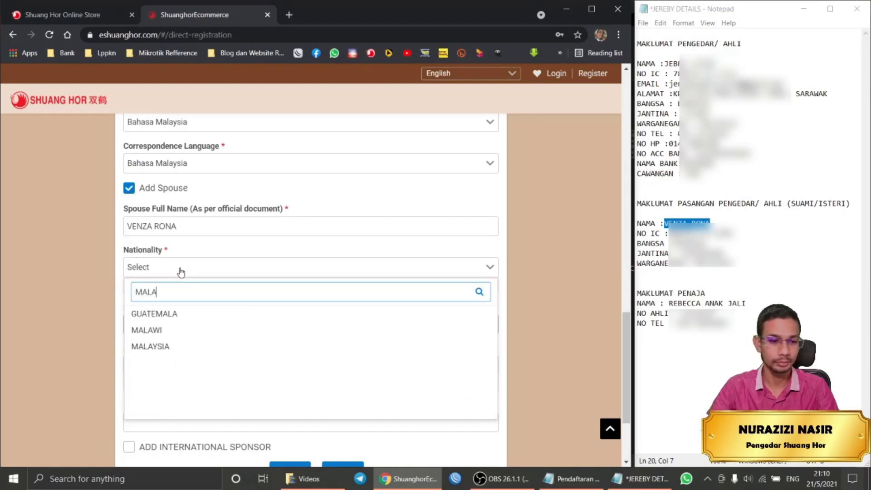
click(171, 347)
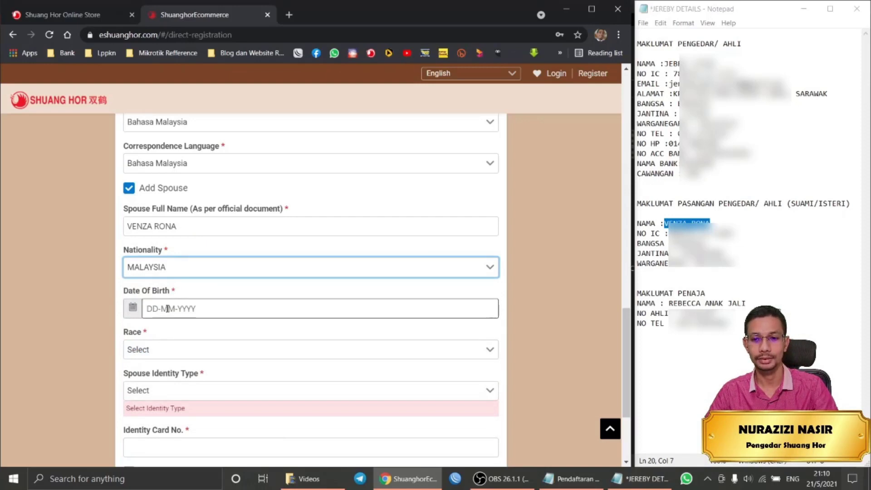
Set the spouse's Date Of Birth to 12 July 1986 in the calendar.
click(167, 308)
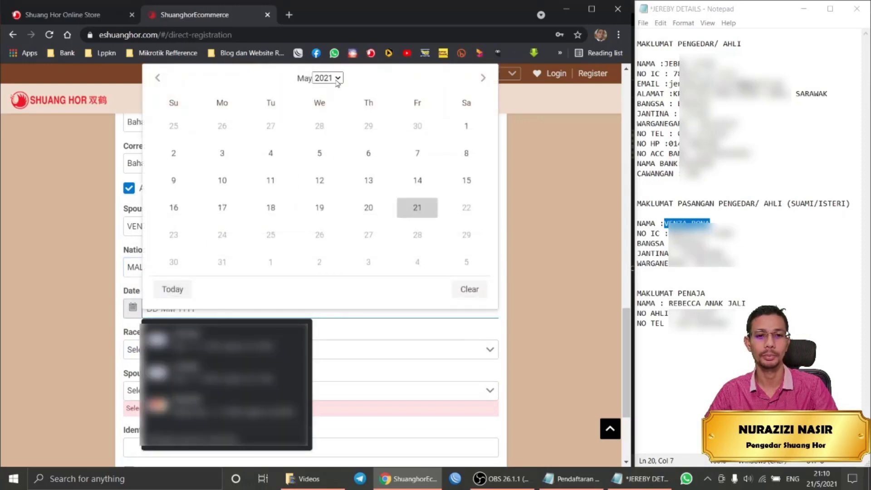
click(338, 78)
click(338, 89)
drag(339, 94, 338, 94)
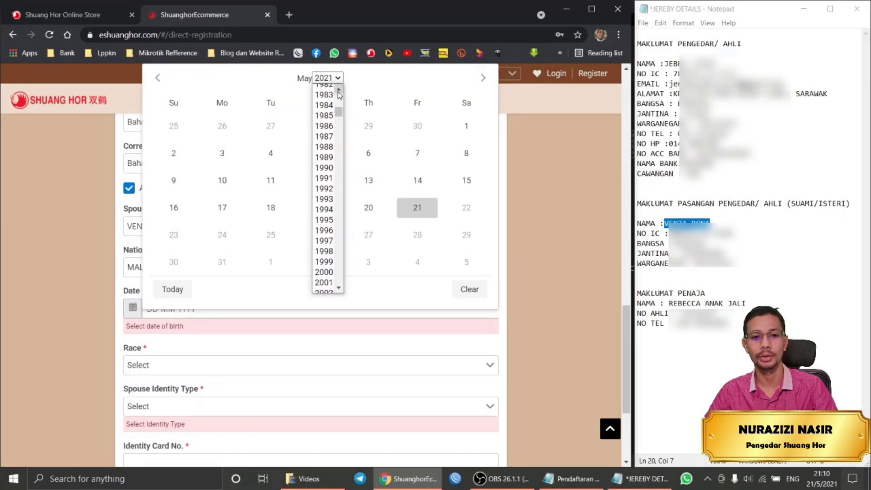
click(323, 131)
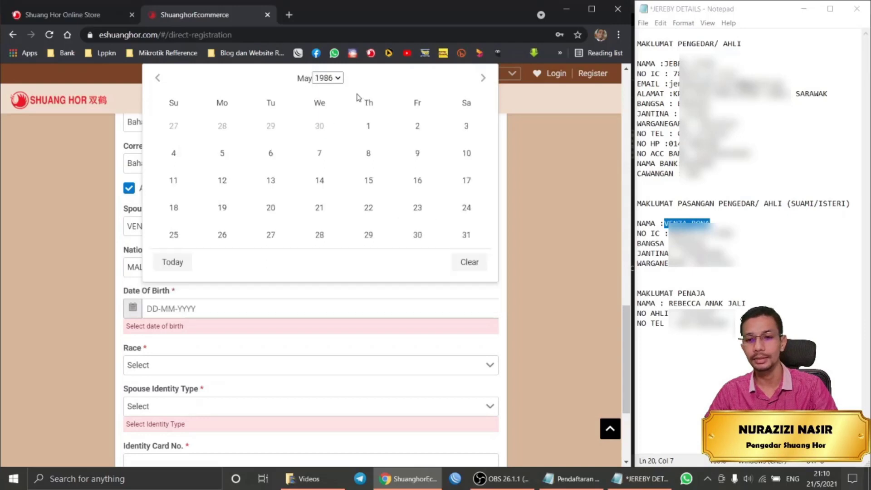
click(484, 79)
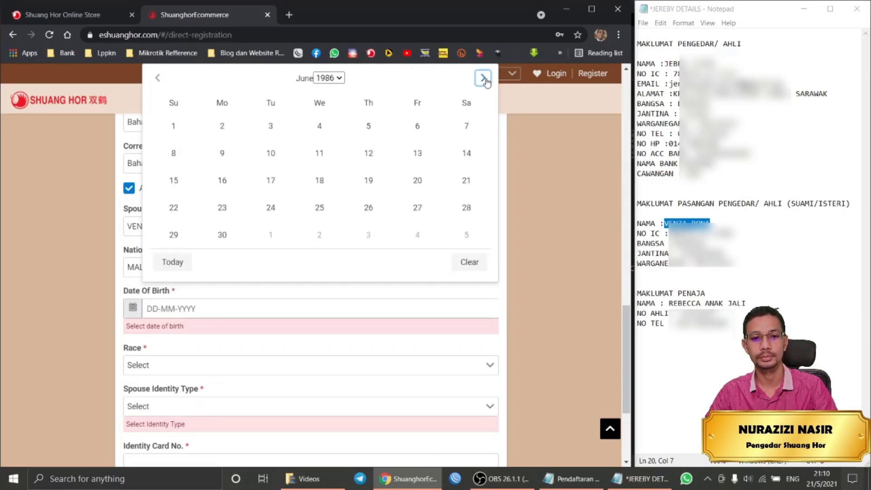
click(483, 78)
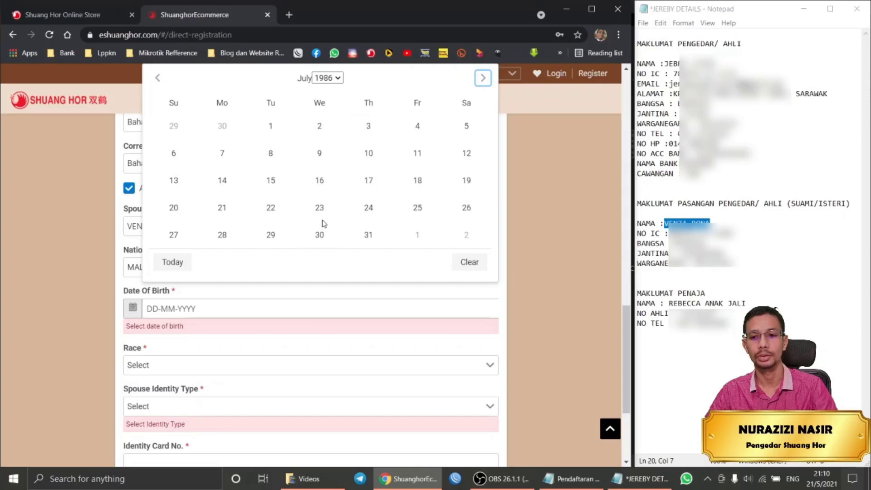
click(460, 154)
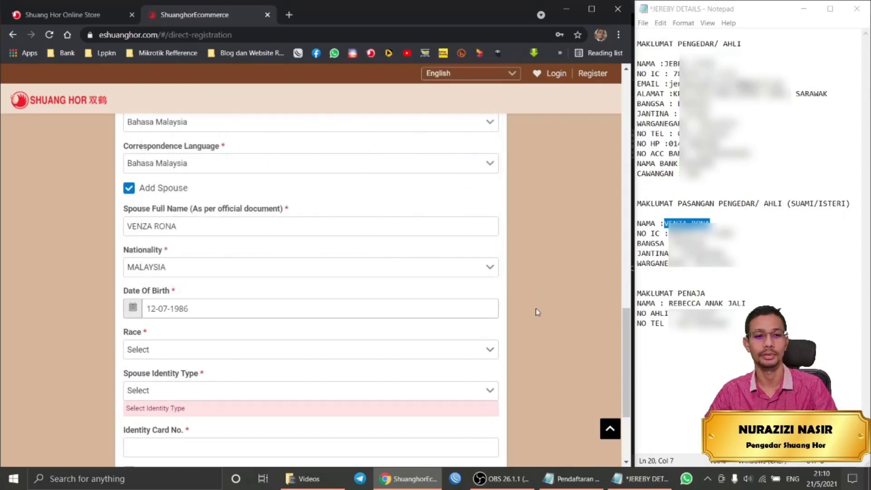
Set the spouse's Race to Others and Identity Type to National ID.
click(239, 350)
click(166, 446)
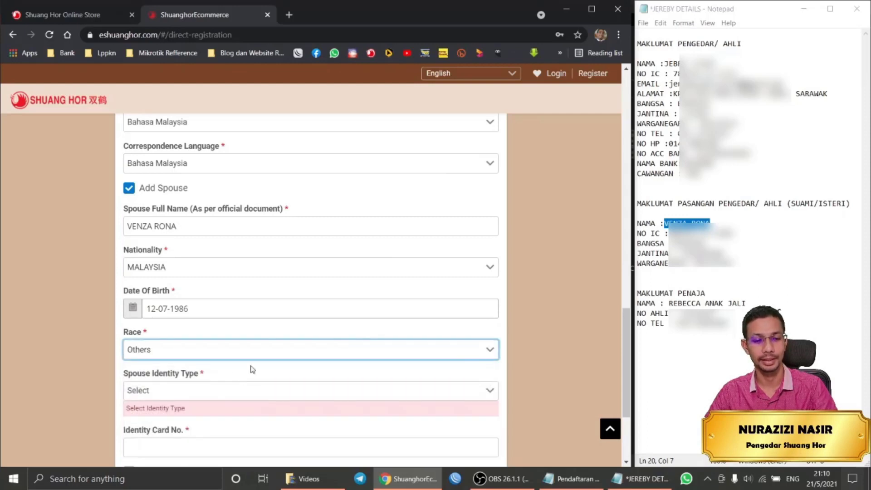
scroll(542, 343, down, 2)
click(313, 278)
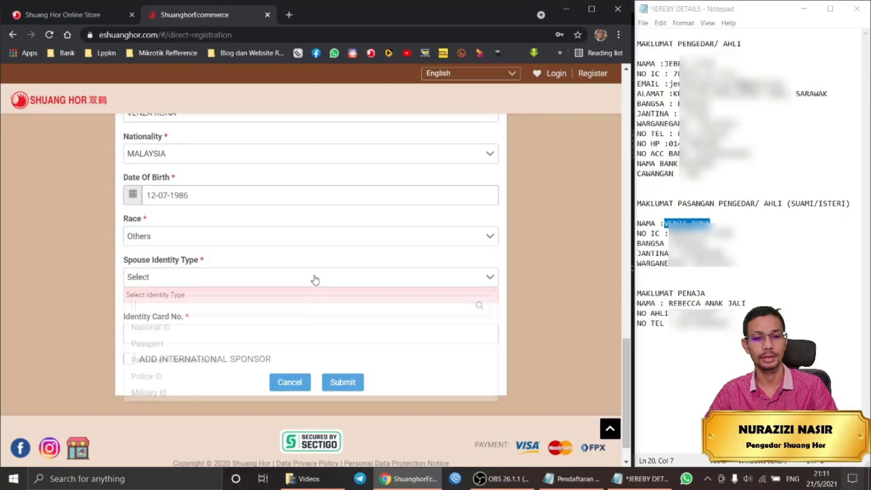
click(214, 324)
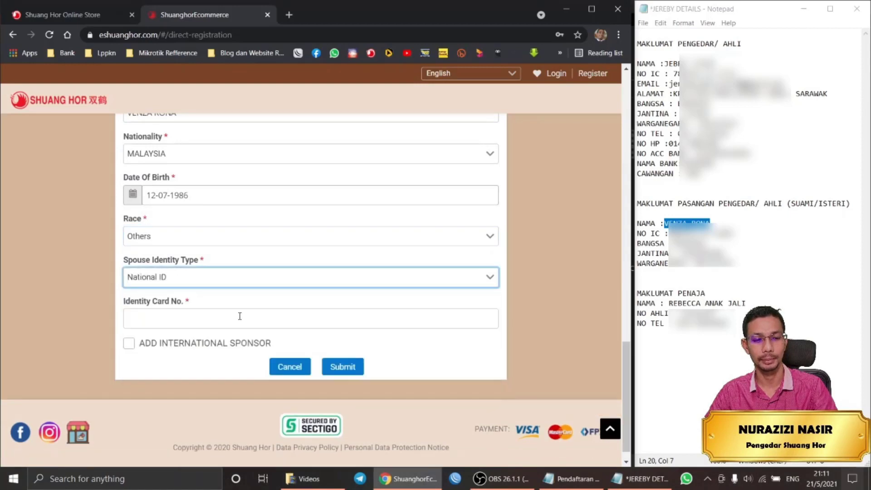
Copy the spouse's identity card number from the notes into Identity Card No.
drag(733, 234, 669, 233)
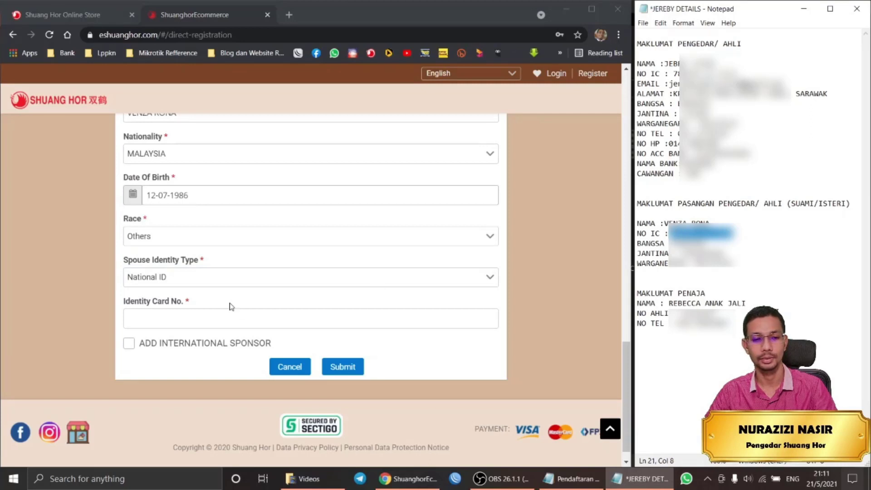
click(218, 320)
key(ctrl+v)
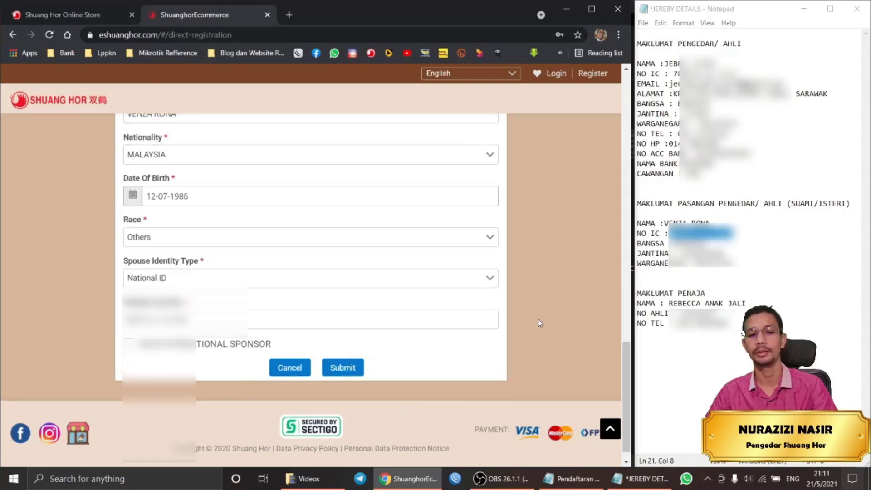
scroll(538, 321, up, 15)
Insert the missing '.' before COM in Email Address and Re-Type Email Address.
scroll(534, 318, up, 4)
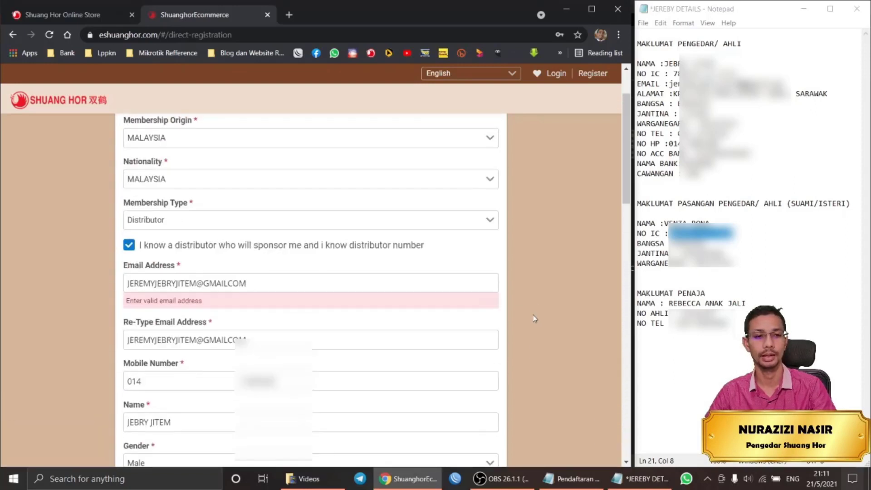
scroll(535, 318, down, 1)
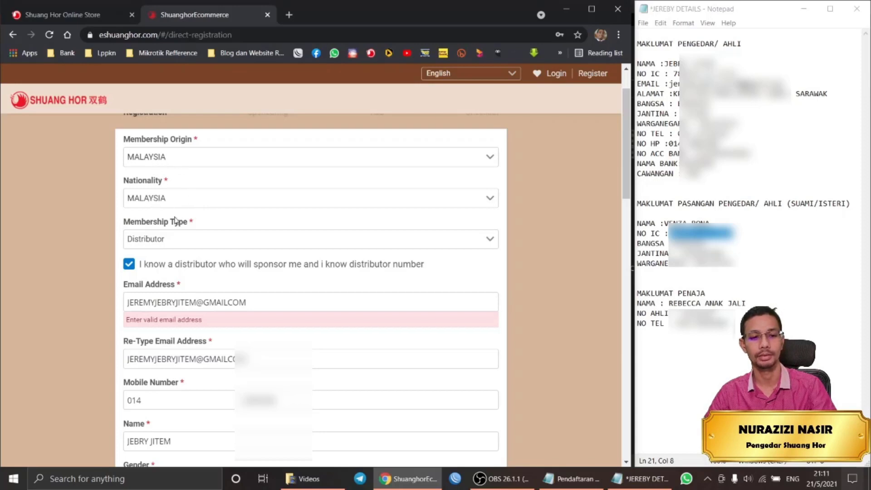
scroll(182, 239, down, 1)
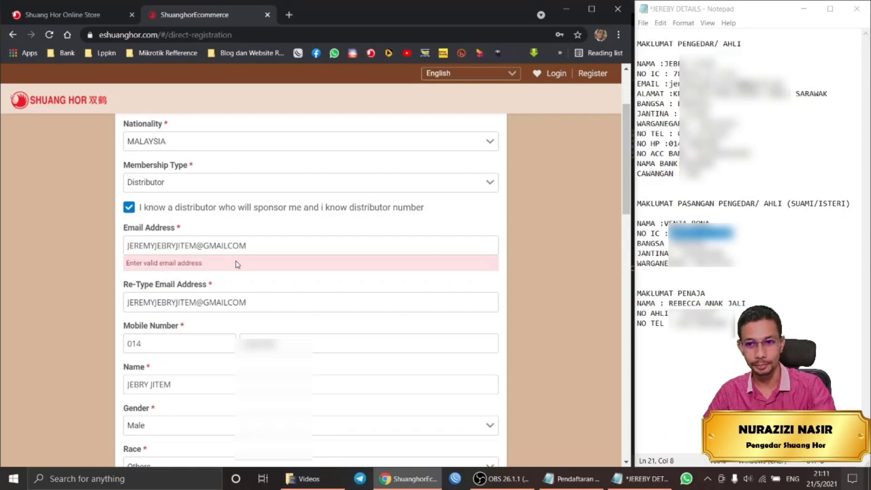
text(.)
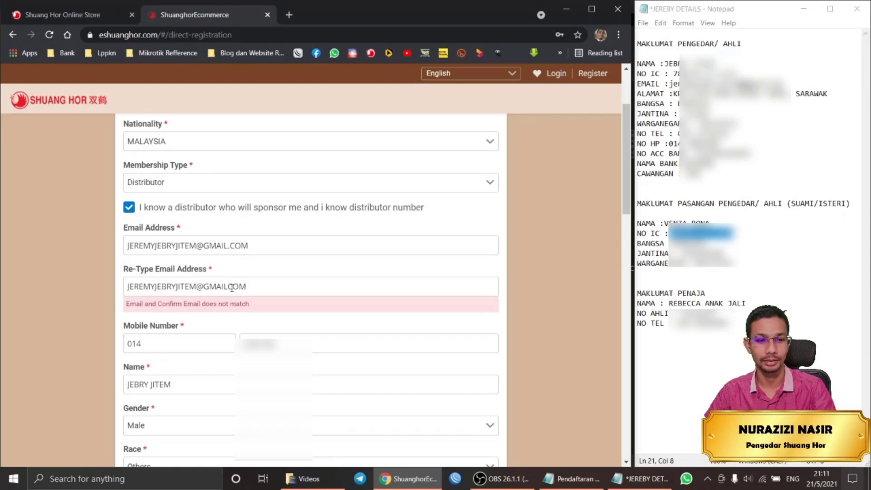
click(228, 287)
text(.)
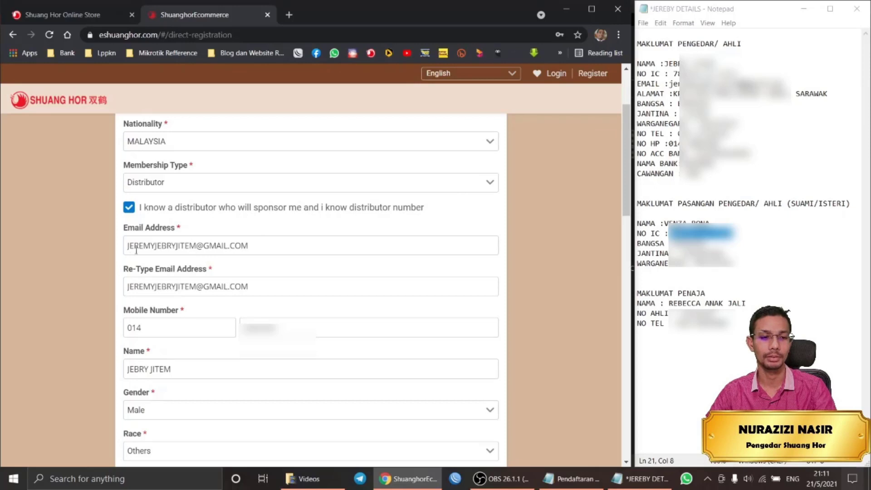
scroll(323, 265, down, 1)
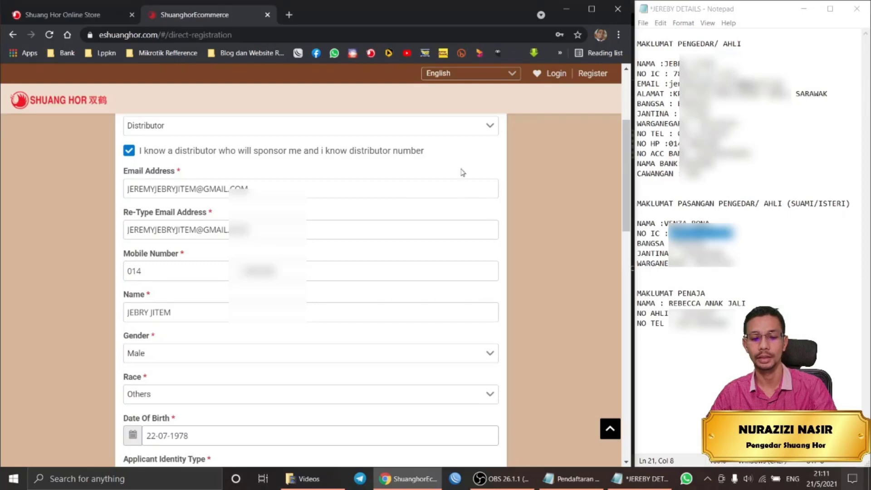
scroll(252, 282, down, 1)
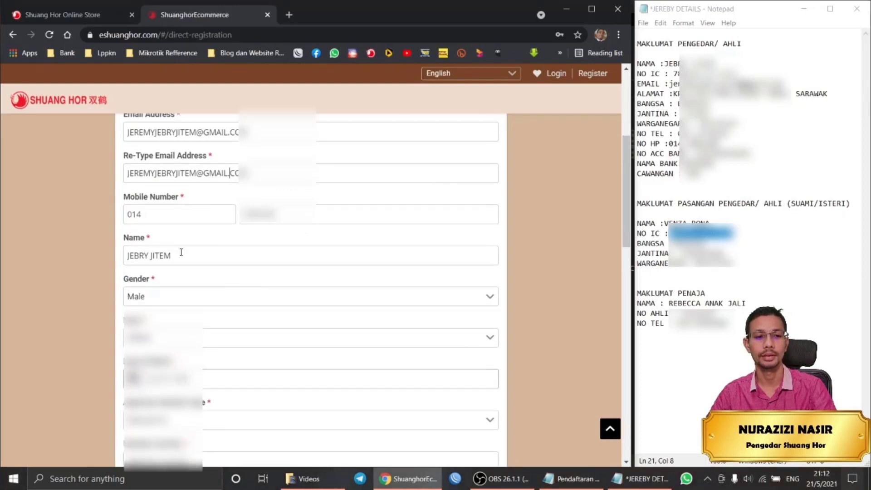
scroll(181, 302, down, 1)
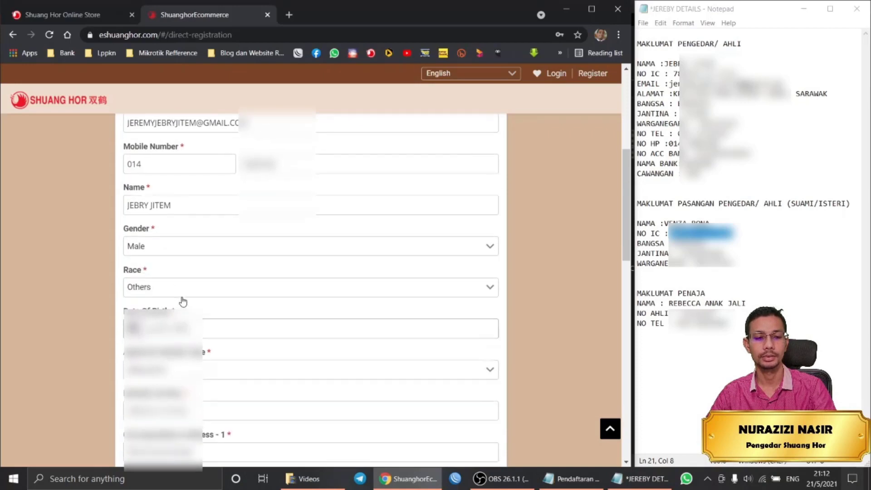
scroll(183, 241, down, 1)
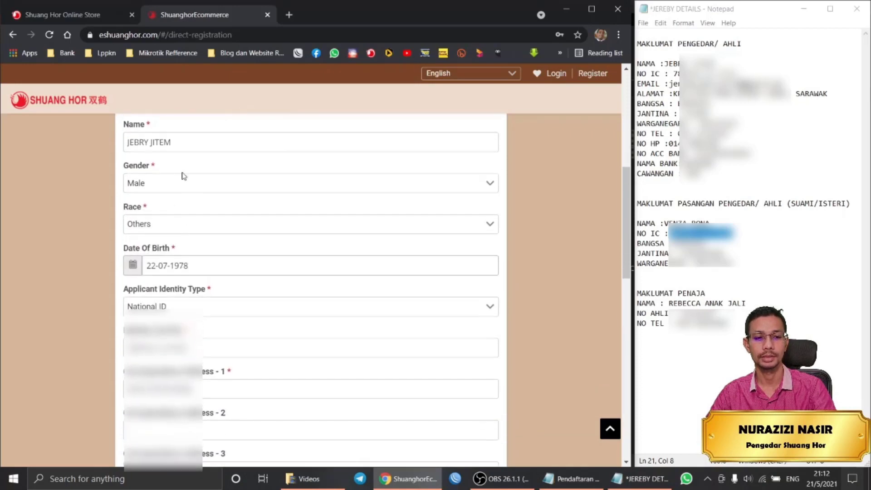
click(191, 271)
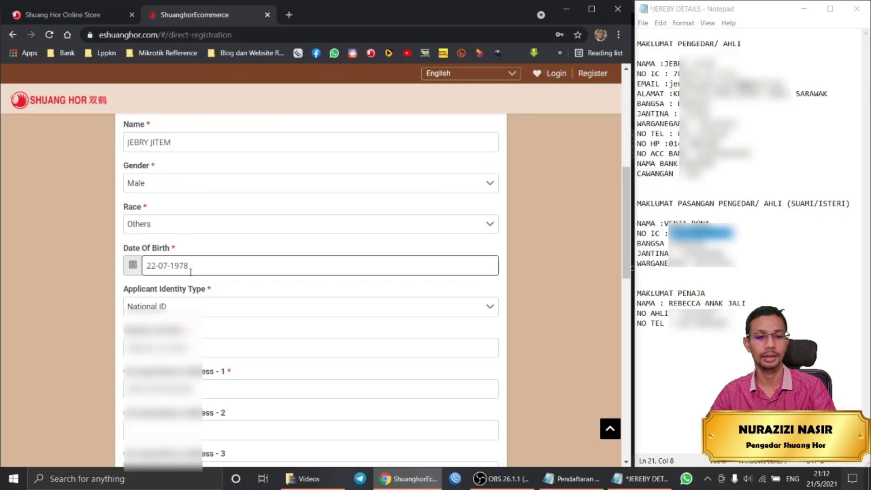
scroll(191, 272, down, 1)
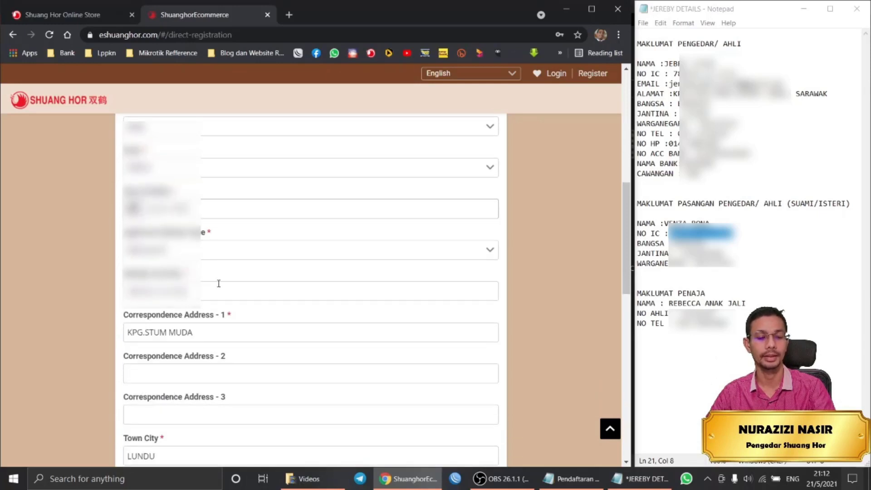
scroll(219, 283, down, 4)
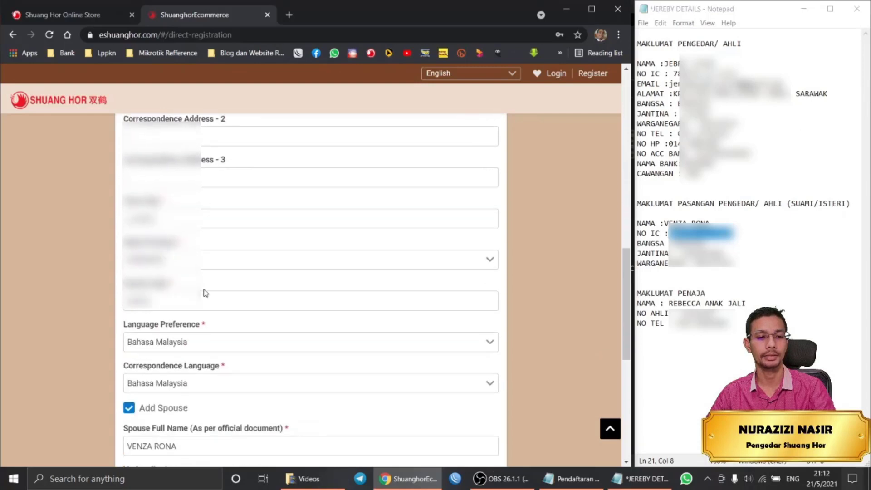
scroll(205, 293, down, 4)
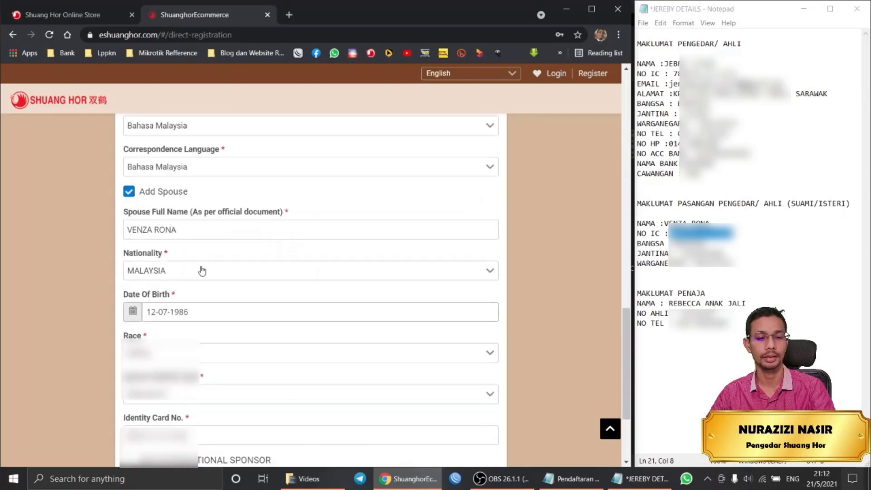
scroll(202, 270, down, 1)
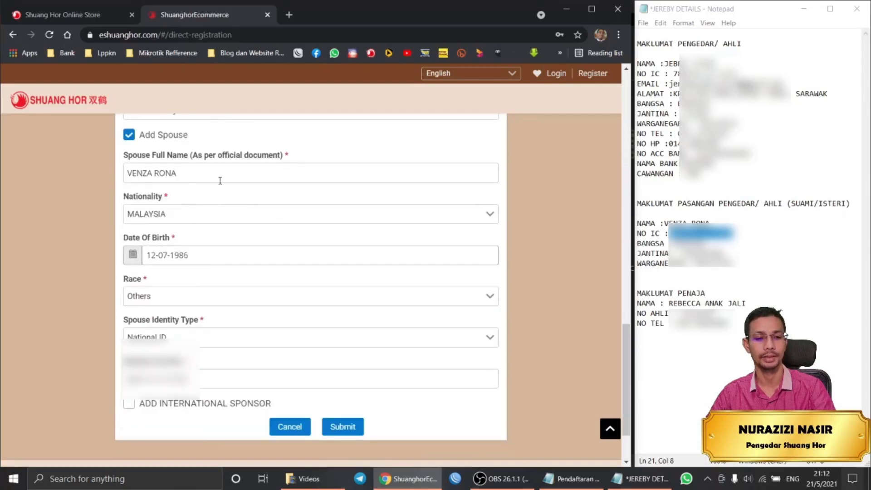
scroll(216, 214, down, 1)
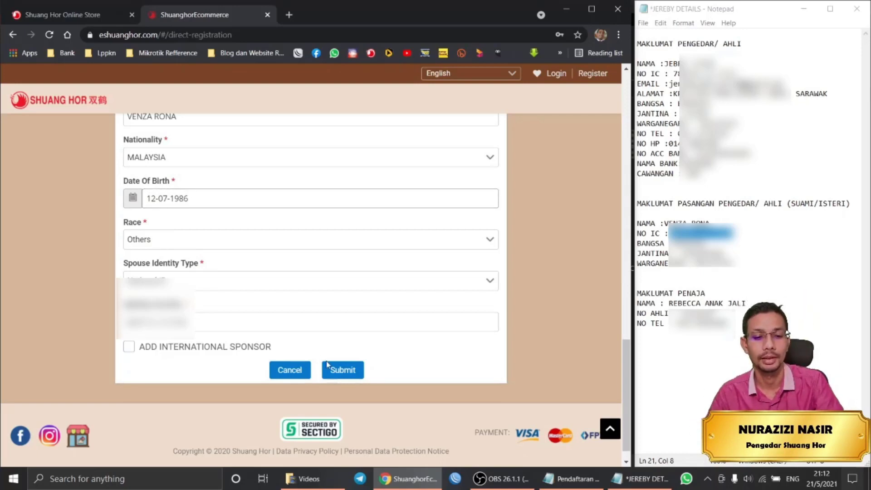
Submit the registration form to reach step 2, Sponsoring.
click(344, 371)
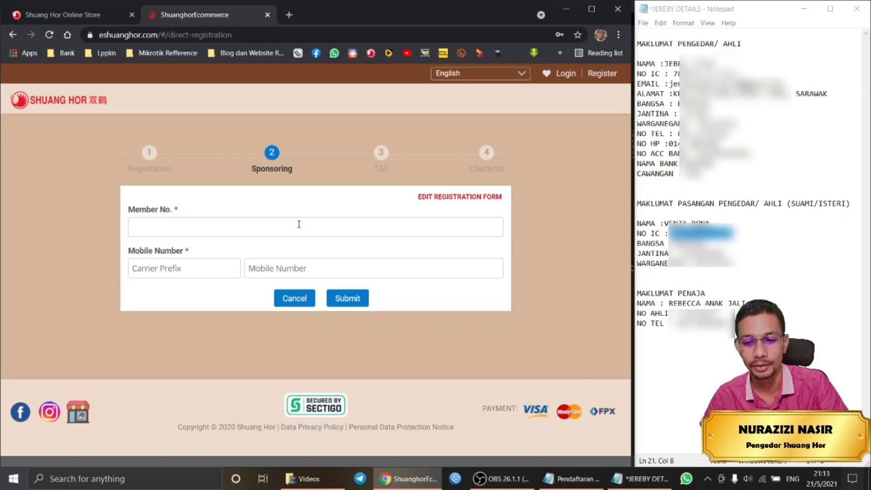
Copy the sponsor's member number from the notes into Member No.
drag(715, 313, 682, 314)
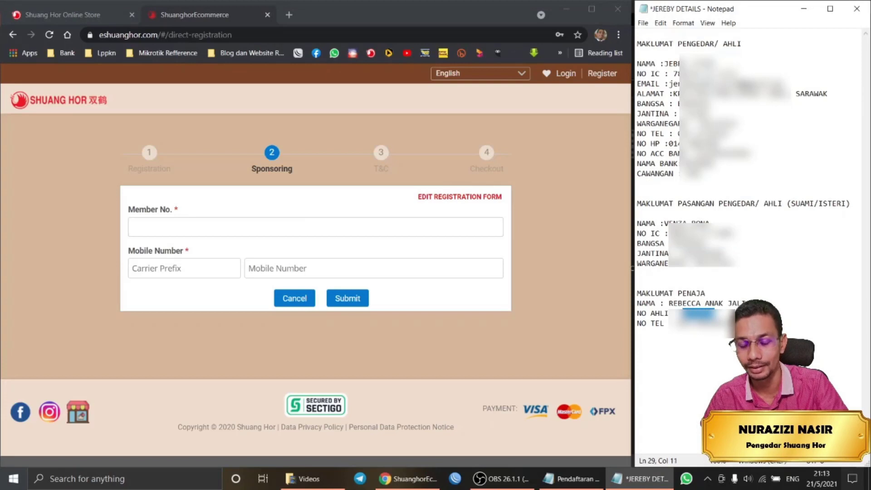
right_click(700, 313)
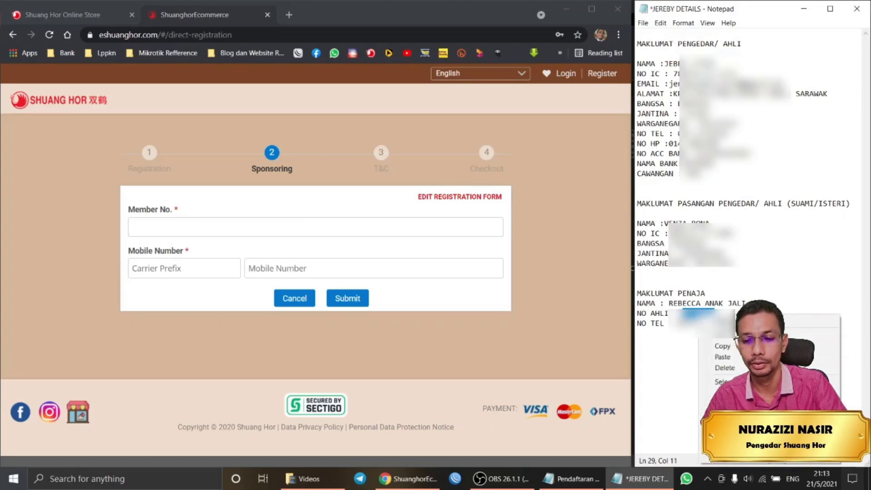
click(723, 346)
click(212, 224)
right_click(210, 223)
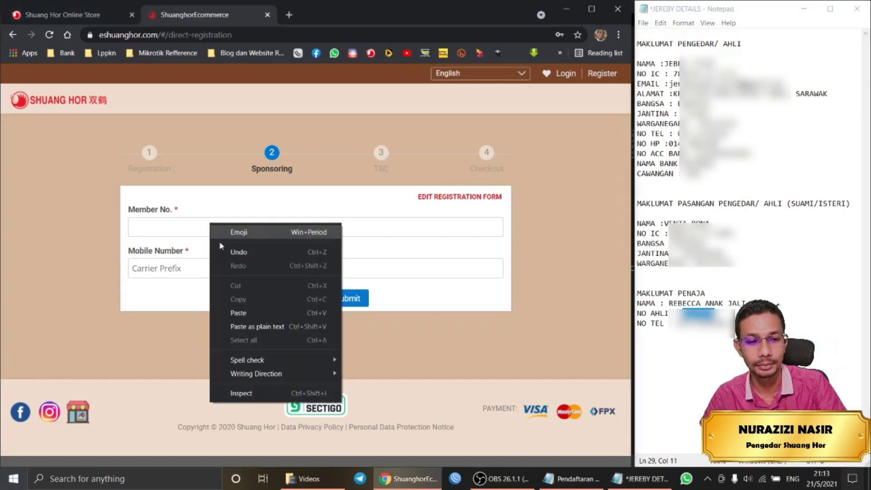
click(240, 312)
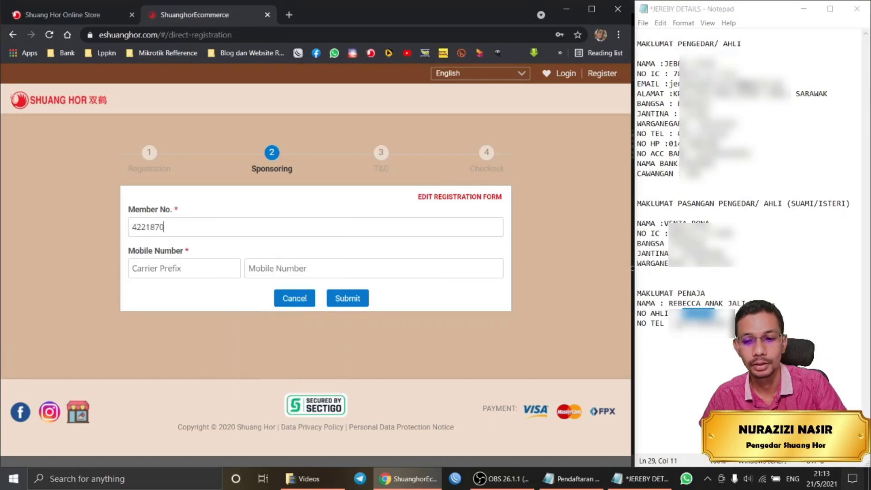
Enter the sponsor's mobile number from the notes, adding the 012 prefix.
double_click(711, 323)
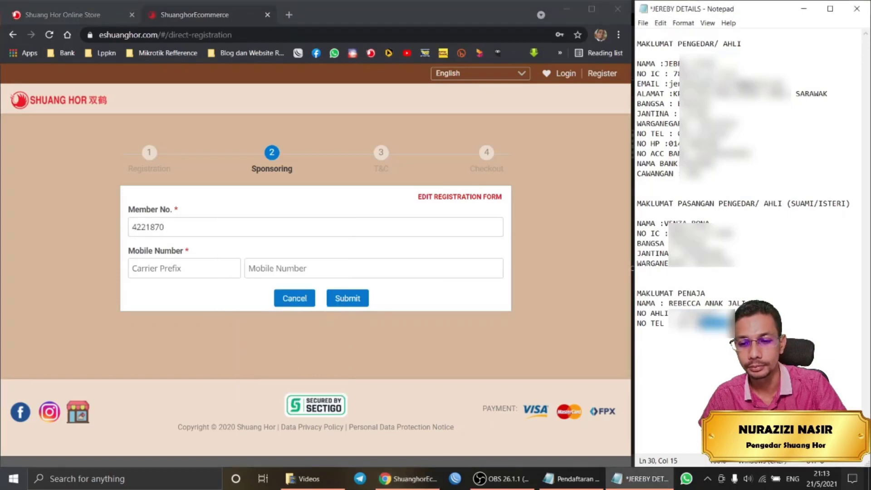
right_click(697, 324)
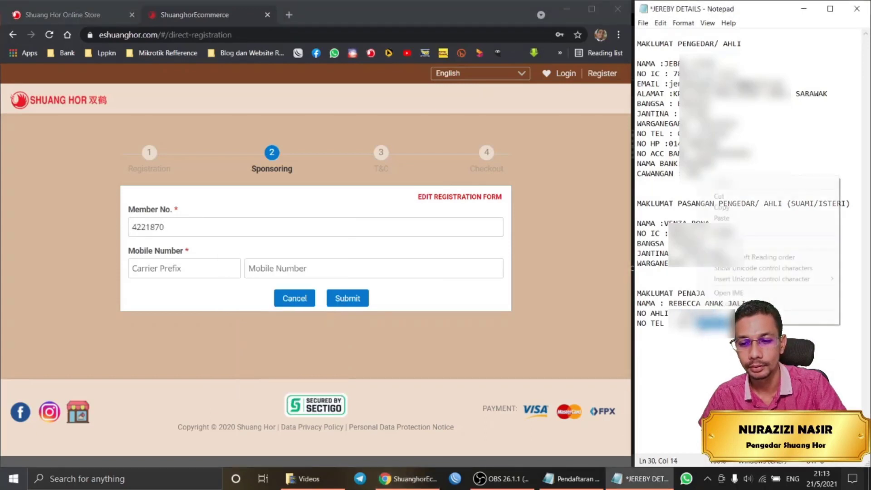
click(721, 208)
click(369, 267)
key(ctrl+v)
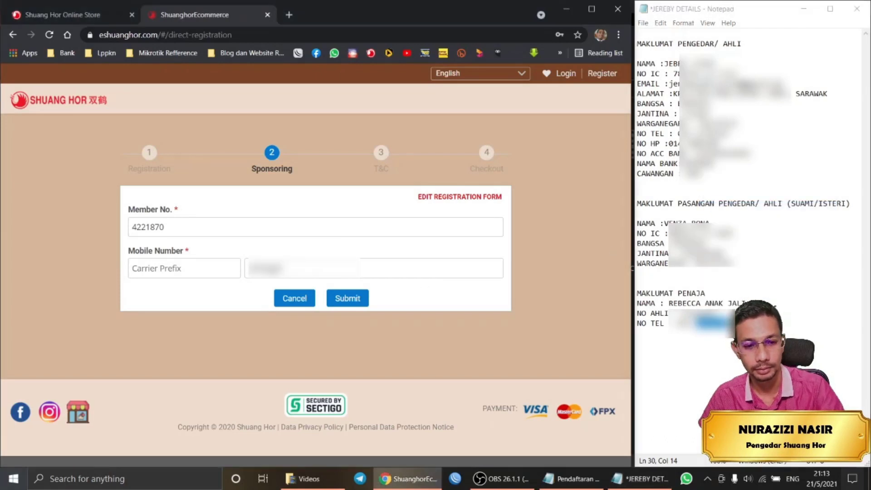
text(012)
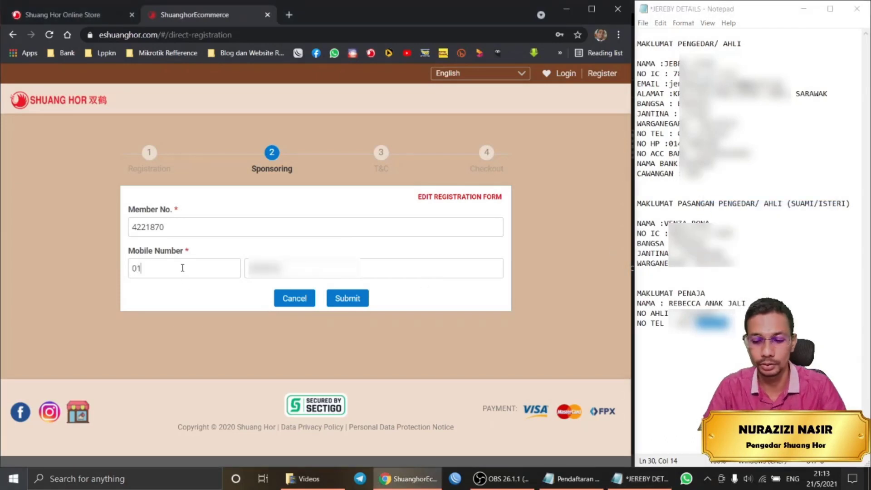
Look up the sponsor, verify the found name and number, and confirm to continue.
double_click(177, 227)
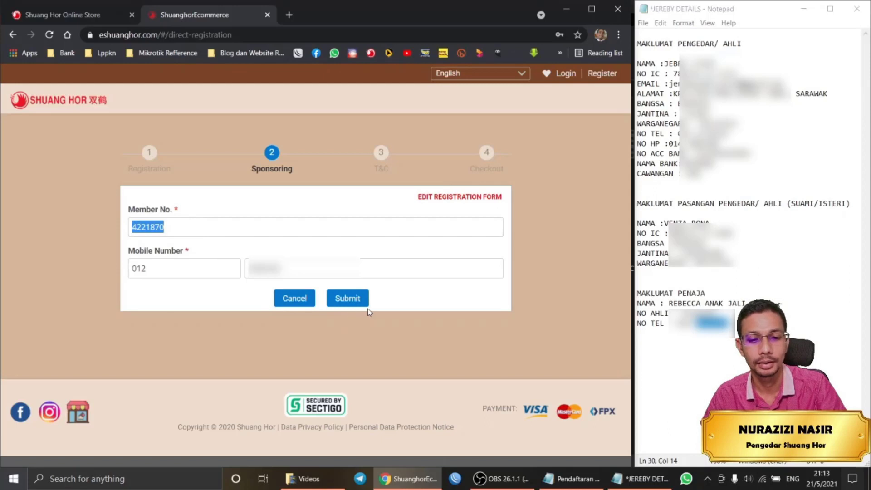
click(349, 299)
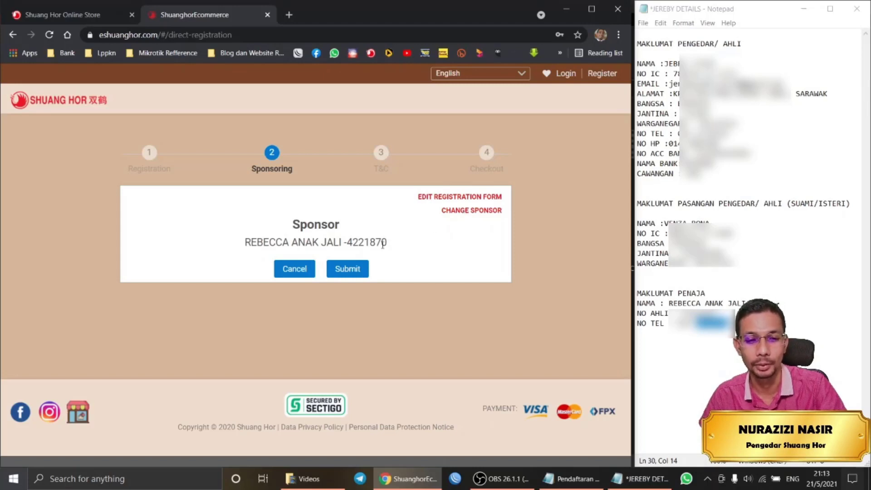
drag(393, 244, 196, 237)
click(429, 240)
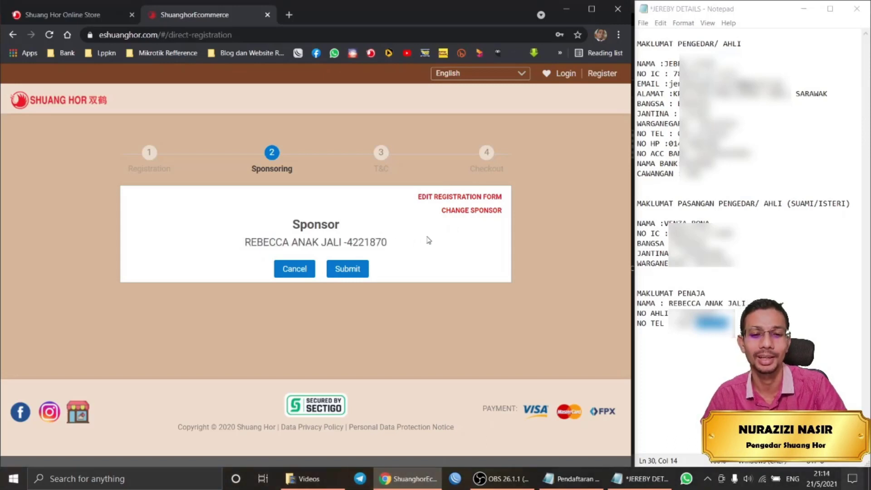
click(352, 269)
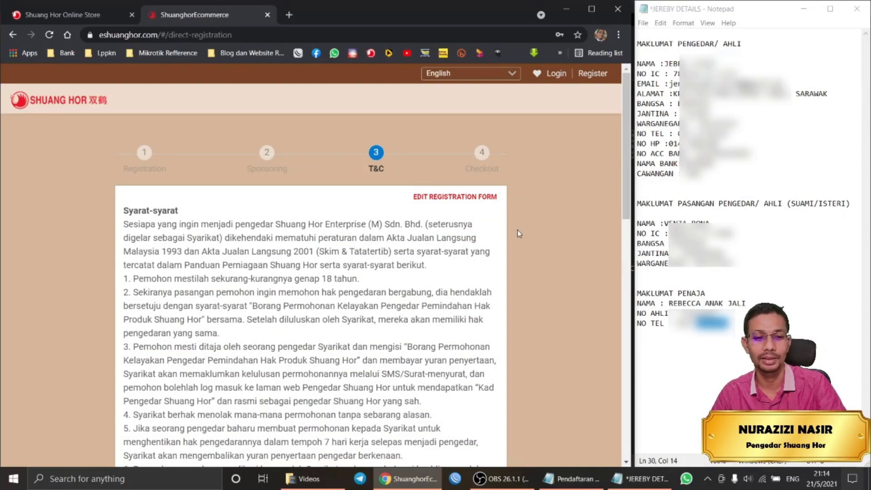
Tick 'I declare that all information provided is true and correct' below the T&C and submit.
scroll(397, 229, down, 2)
scroll(398, 229, down, 5)
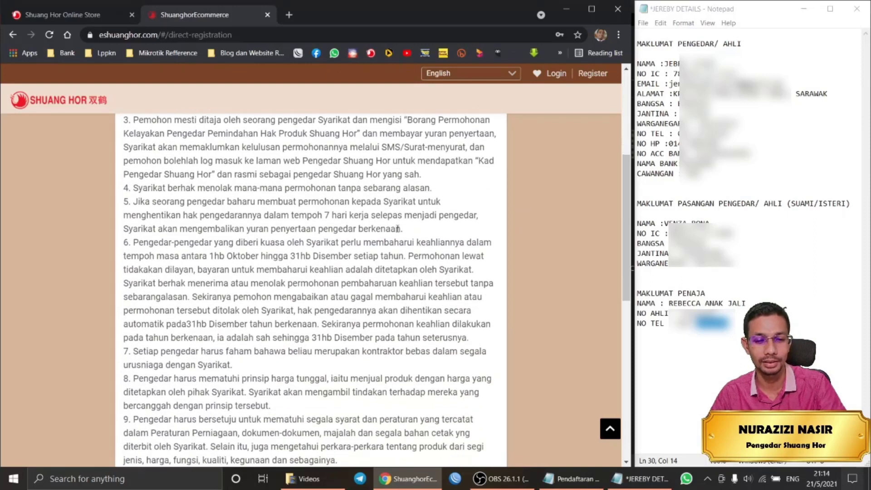
scroll(398, 229, down, 5)
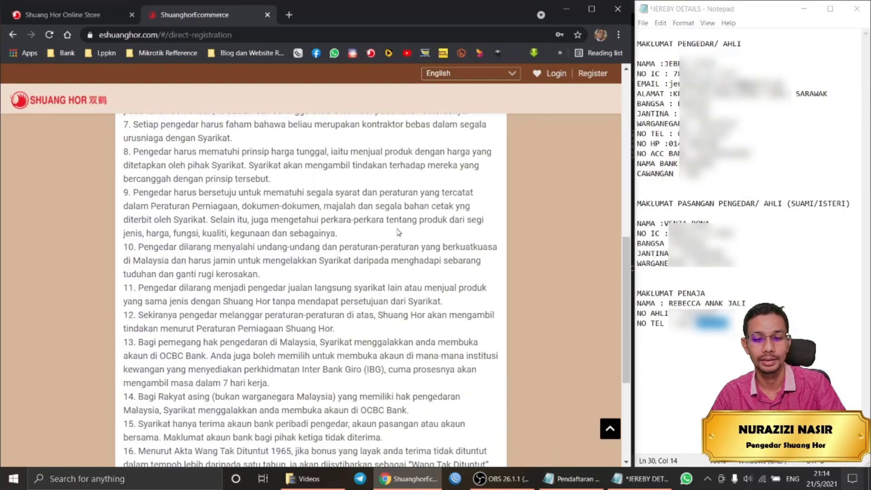
scroll(398, 229, up, 3)
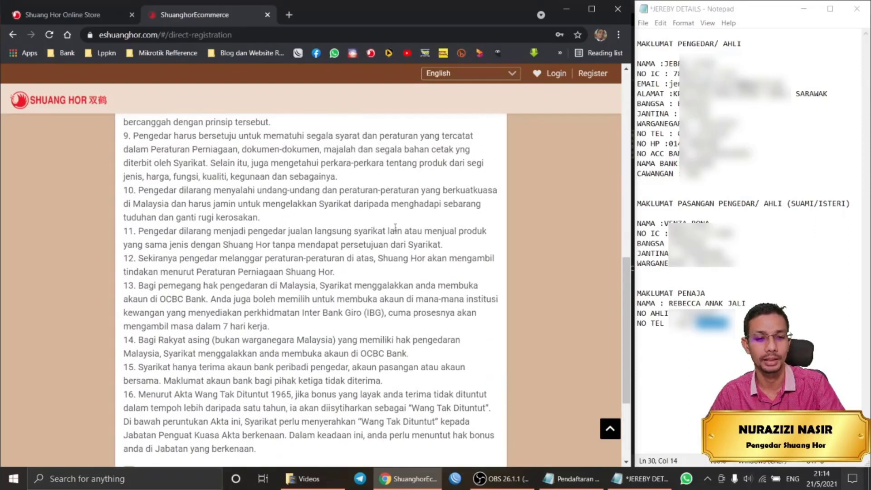
scroll(395, 231, down, 2)
scroll(396, 230, down, 1)
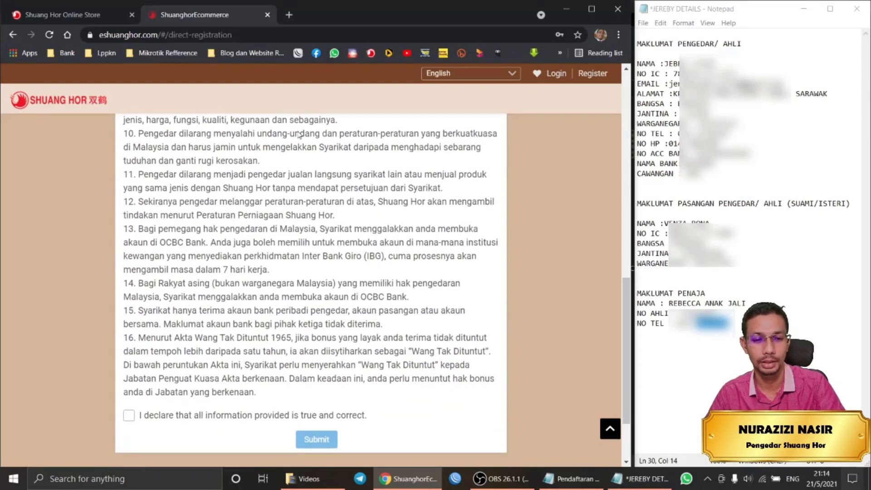
scroll(299, 299, down, 1)
scroll(296, 316, down, 1)
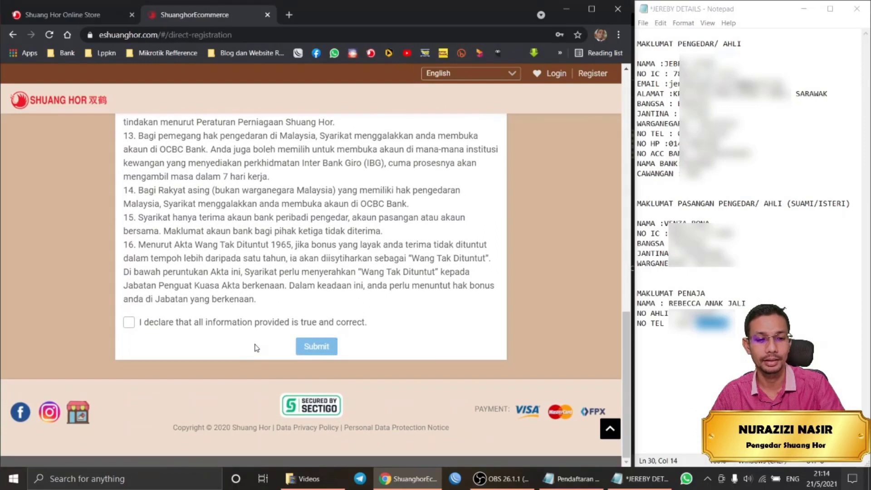
click(128, 323)
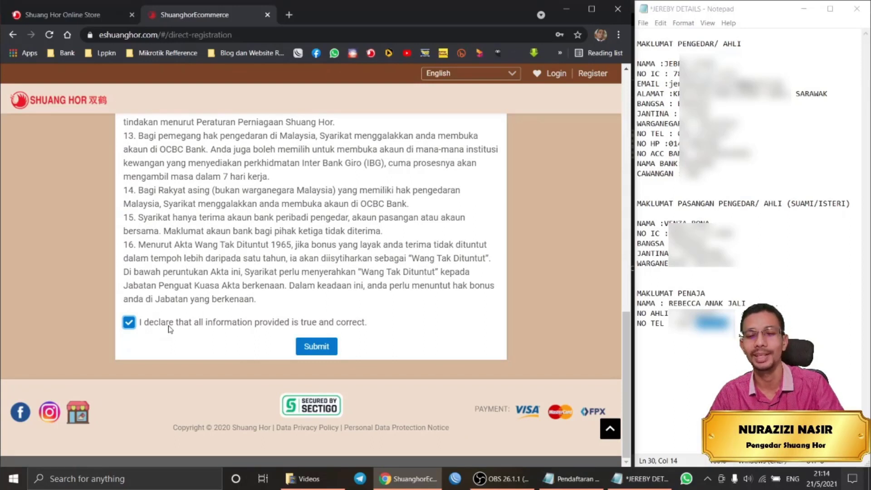
click(323, 352)
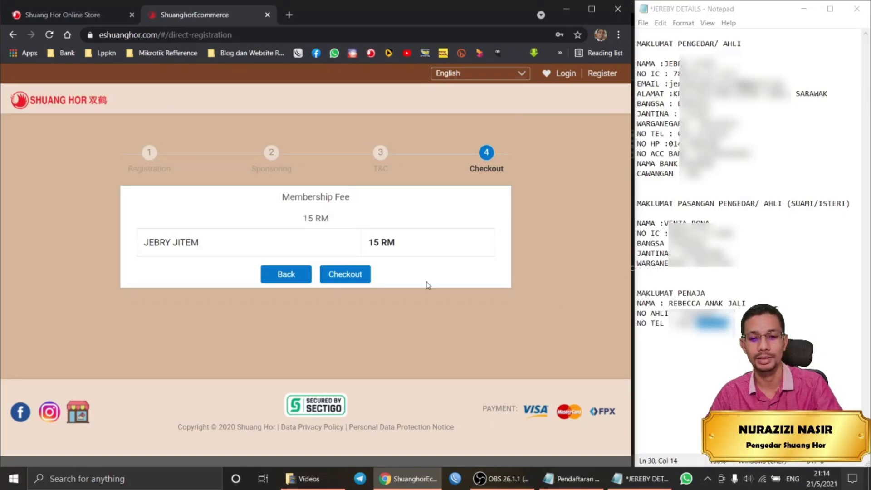
Review the applicant's 15 RM membership fee and proceed with Checkout.
drag(403, 247, 360, 254)
click(518, 285)
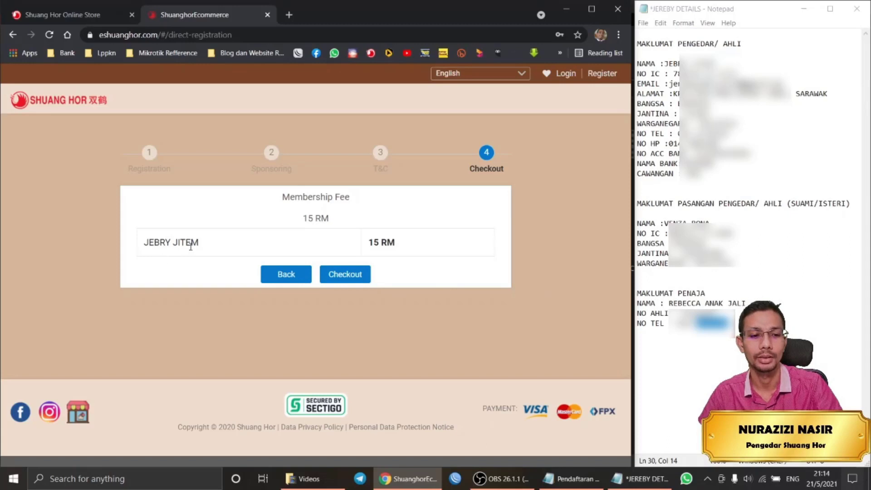
drag(198, 245, 139, 249)
drag(396, 249, 368, 248)
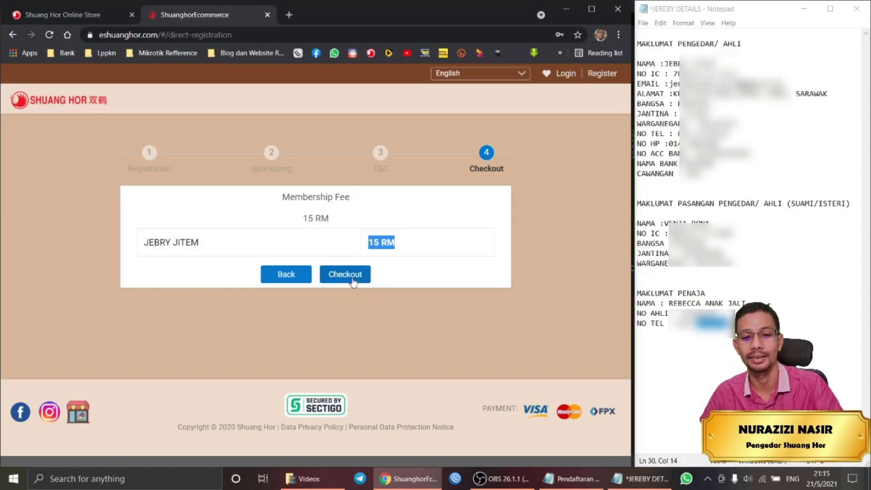
click(353, 280)
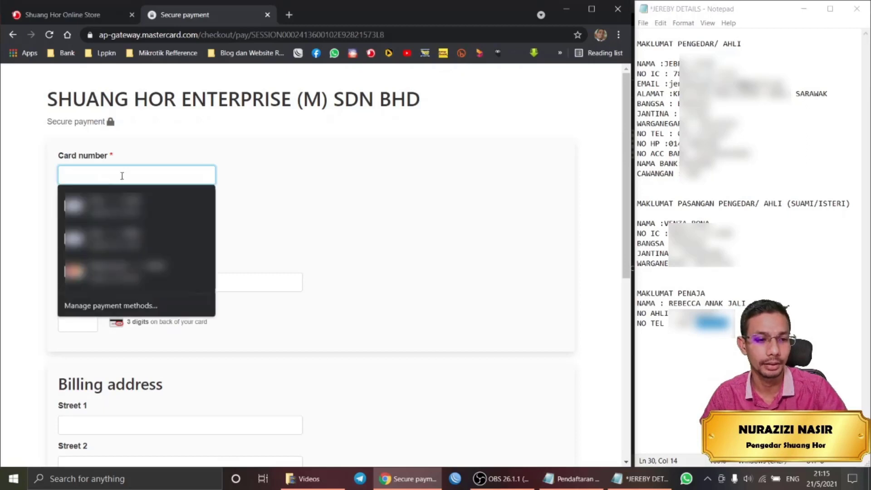
Autofill the card fields from the first saved Visa after entering its CVC.
click(130, 205)
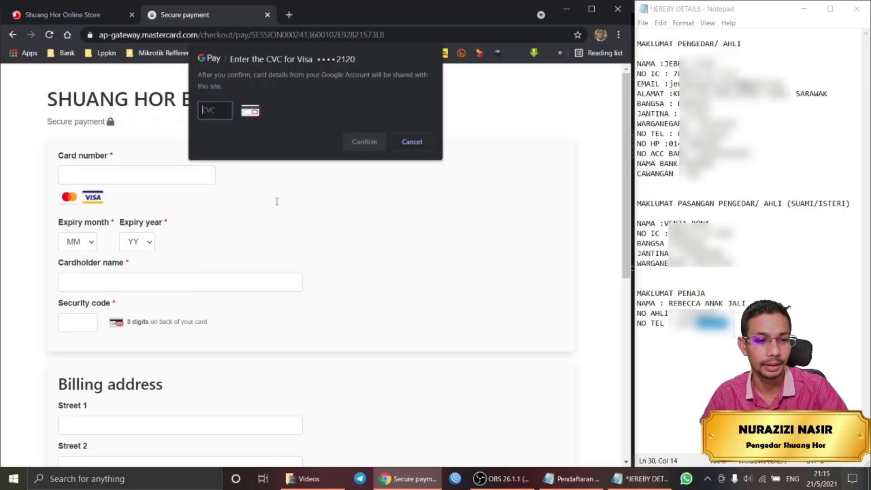
click(411, 142)
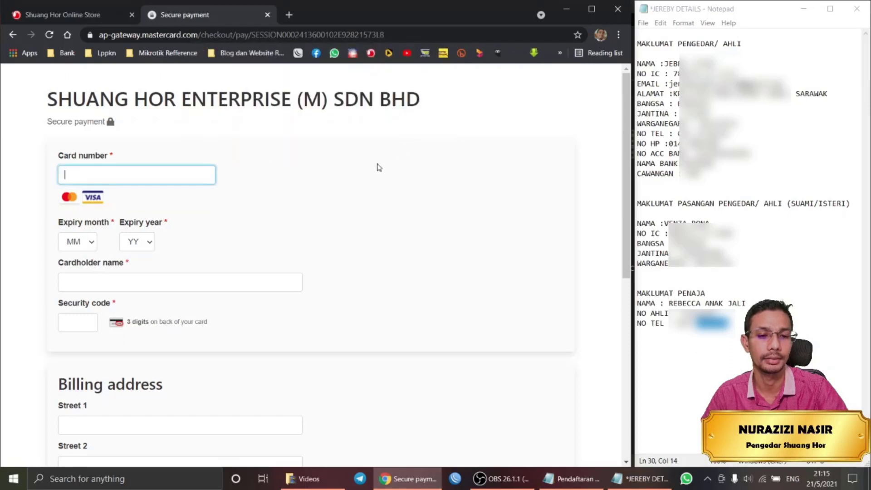
click(174, 176)
click(176, 208)
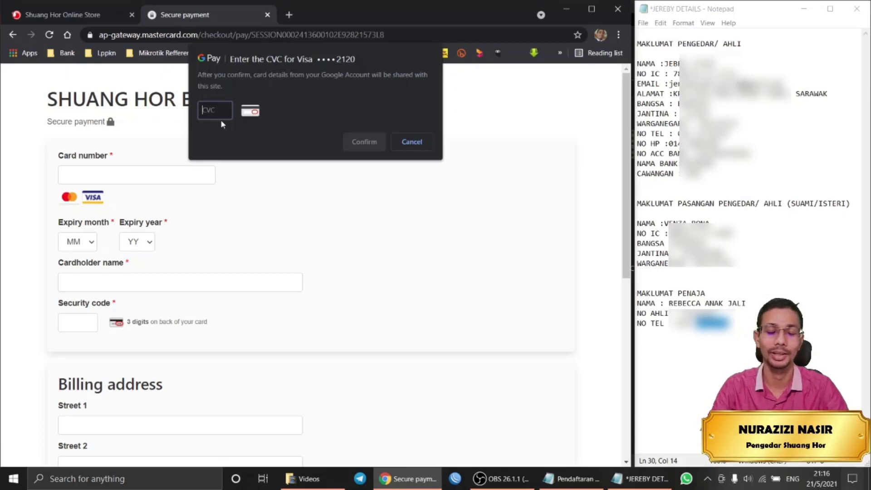
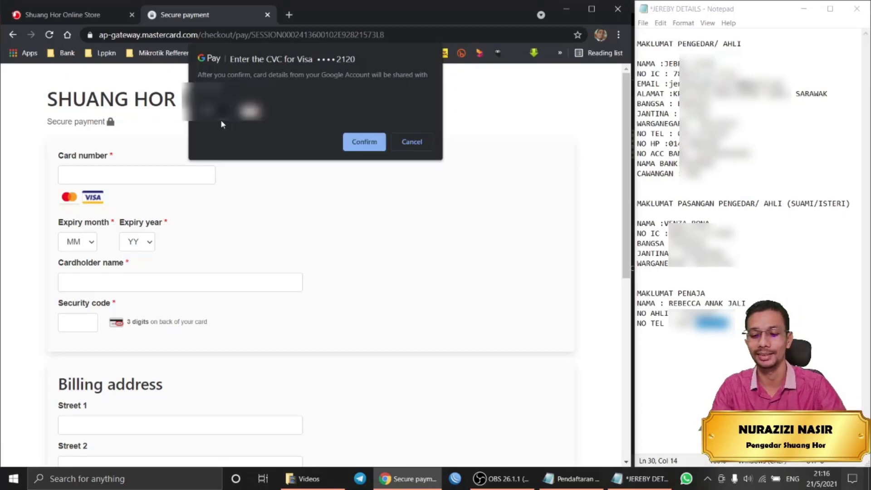
click(374, 143)
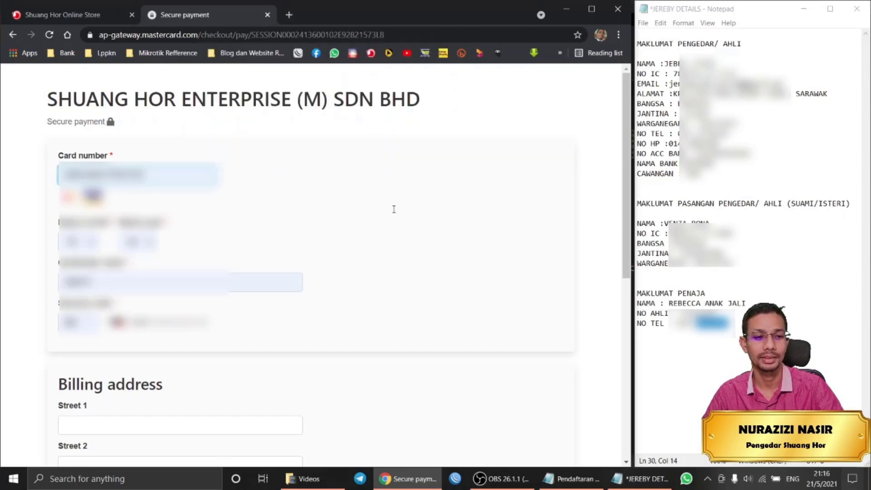
Fill the billing street address from the second saved address.
scroll(283, 258, down, 5)
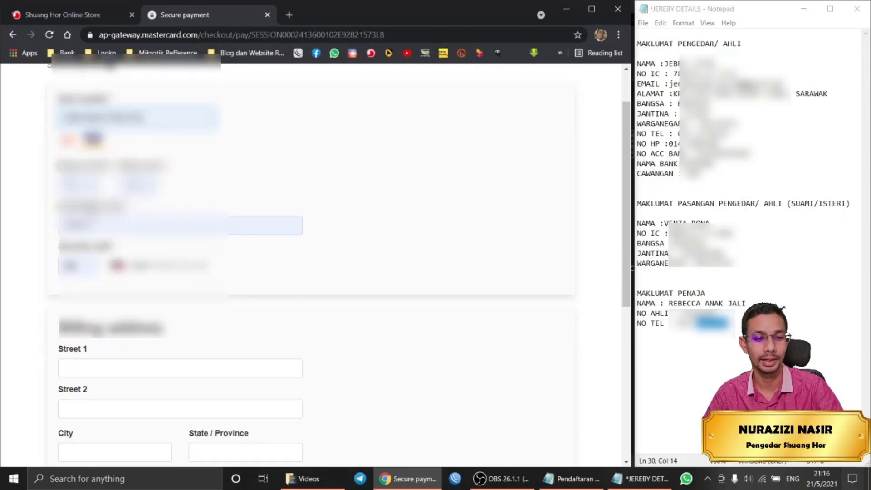
scroll(283, 259, down, 2)
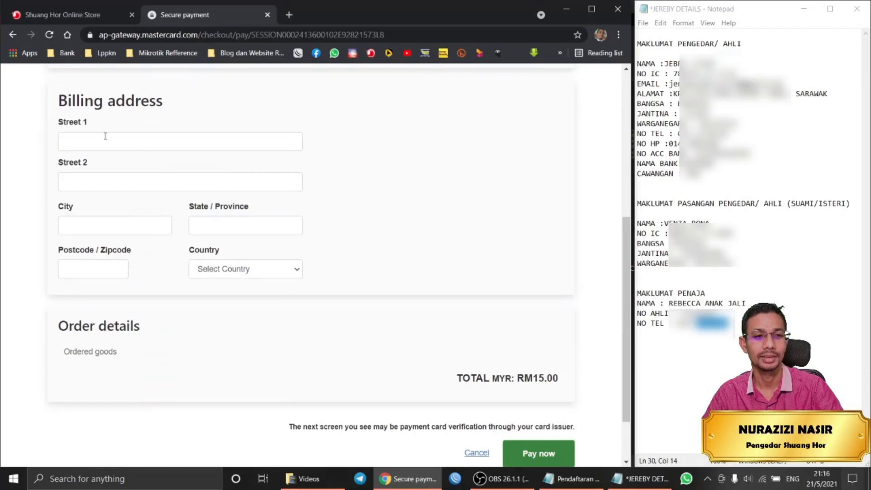
click(119, 142)
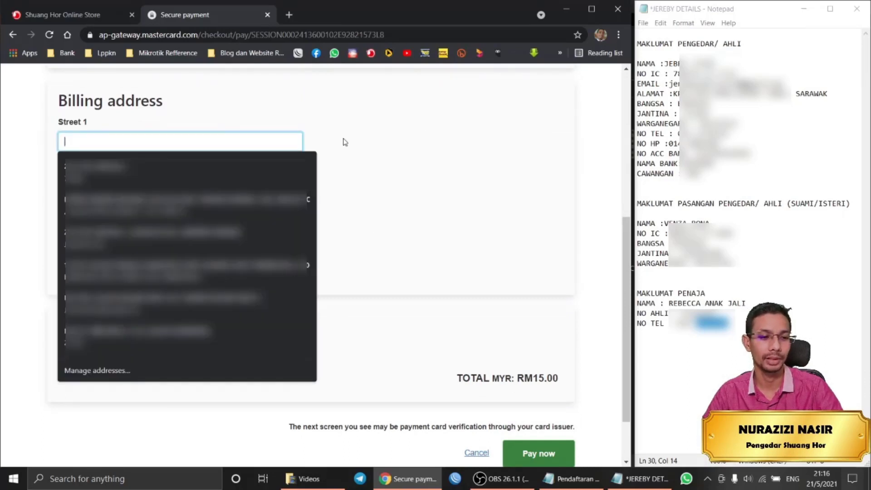
click(126, 167)
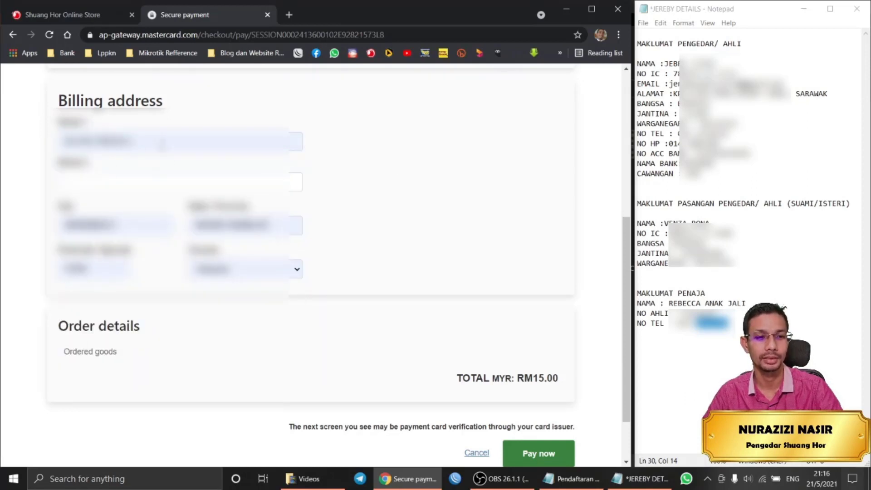
click(132, 141)
click(221, 204)
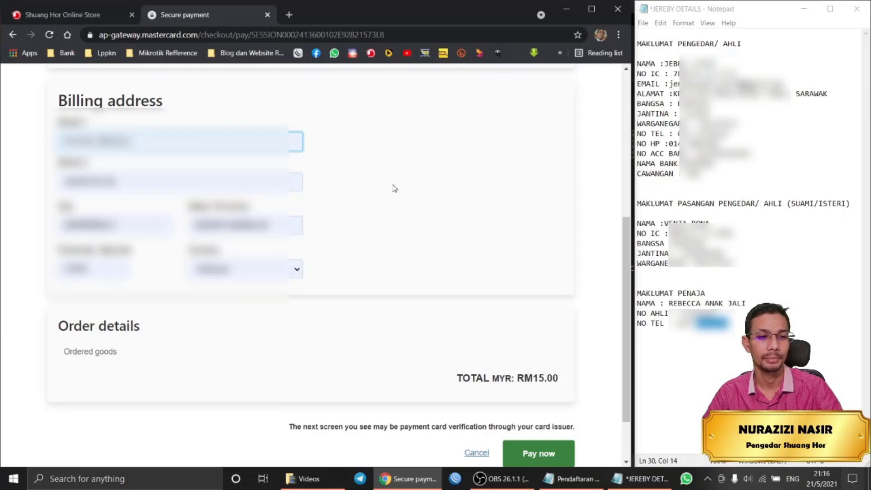
Review the payment form and click Pay now for RM15.00.
scroll(383, 188, down, 1)
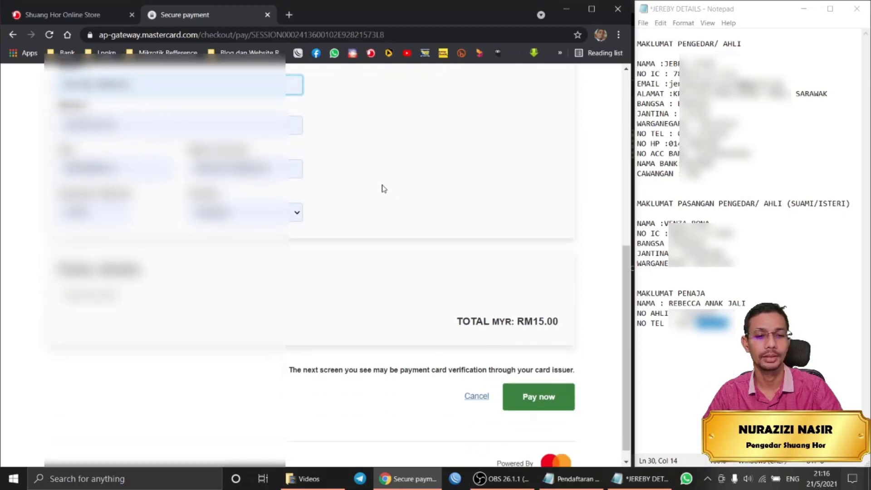
scroll(384, 188, up, 4)
scroll(363, 153, up, 2)
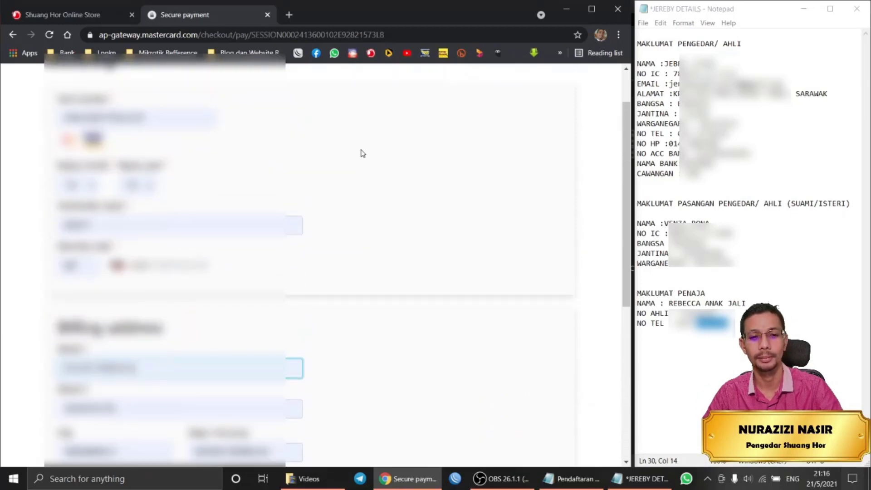
scroll(363, 153, down, 5)
scroll(363, 153, down, 2)
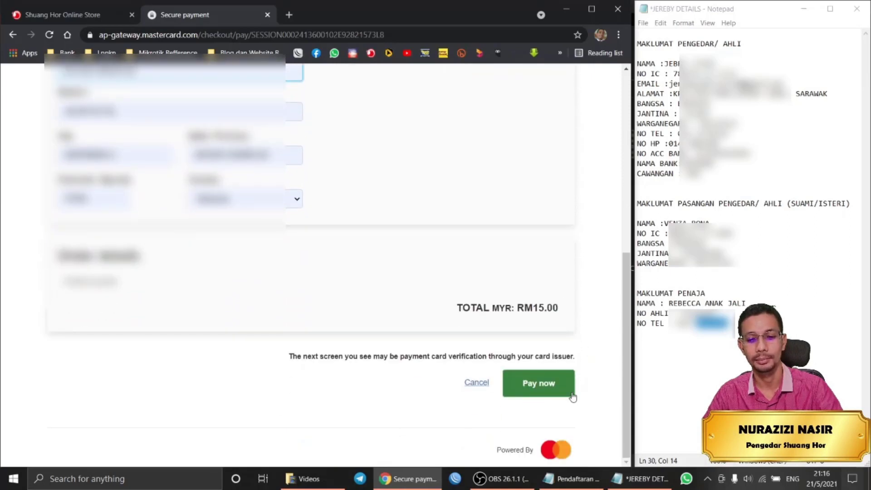
click(550, 383)
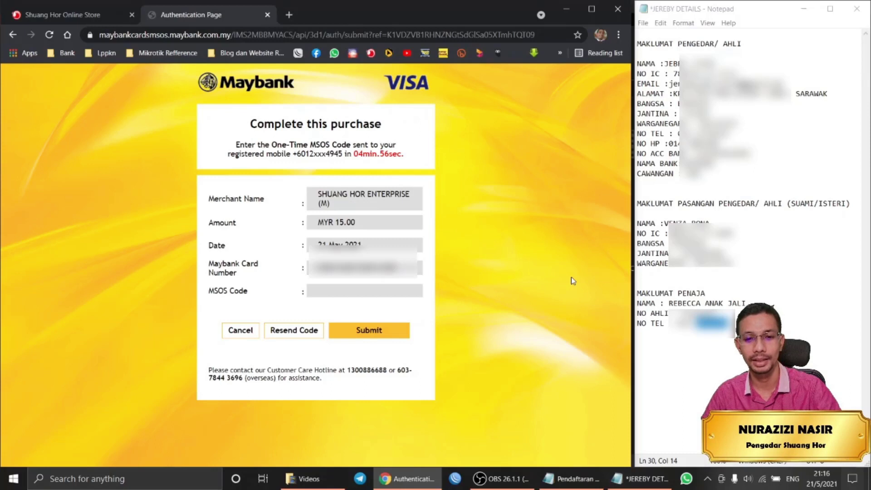
Enter the SMS one-time MSOS code and submit it to approve the MYR 15.00 Maybank payment.
click(371, 290)
click(510, 296)
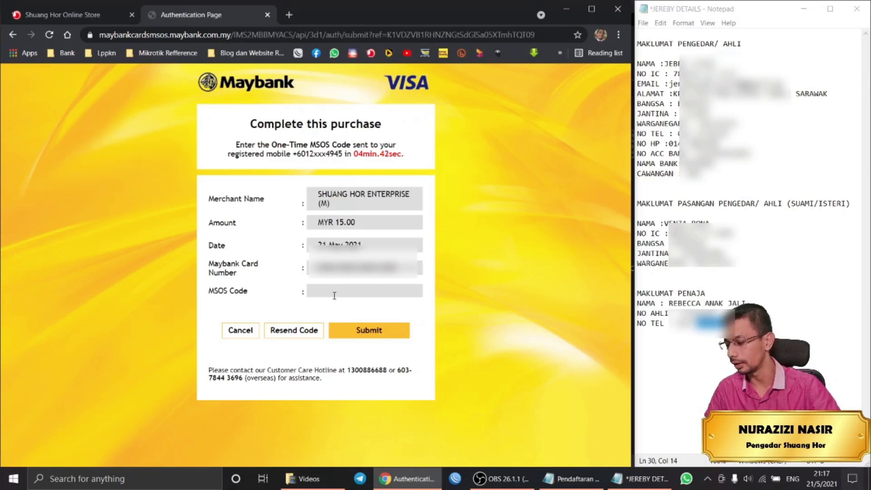
click(338, 293)
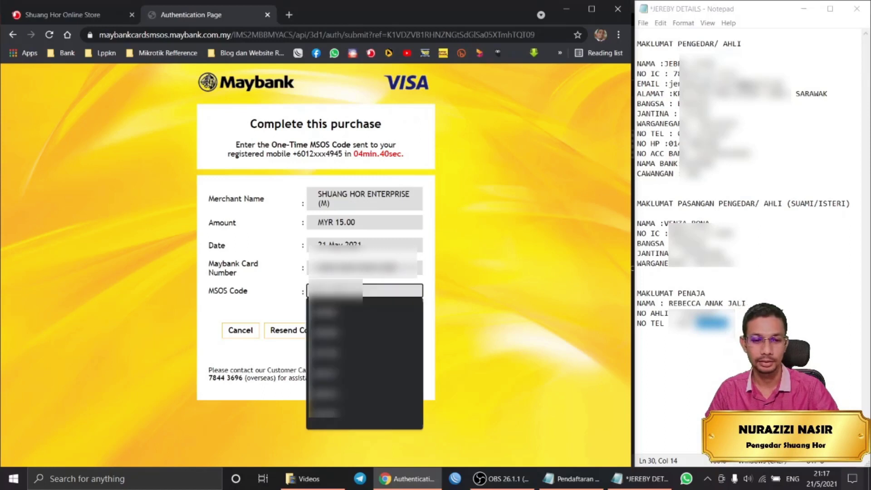
text(??)
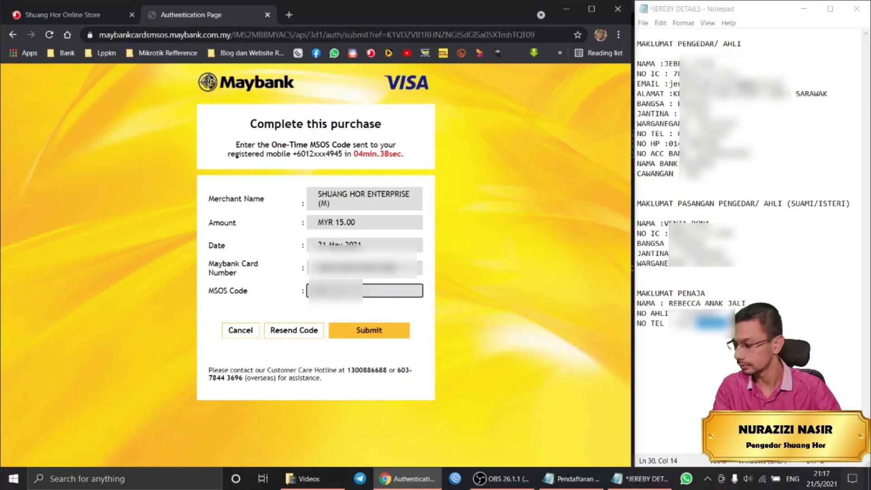
click(385, 332)
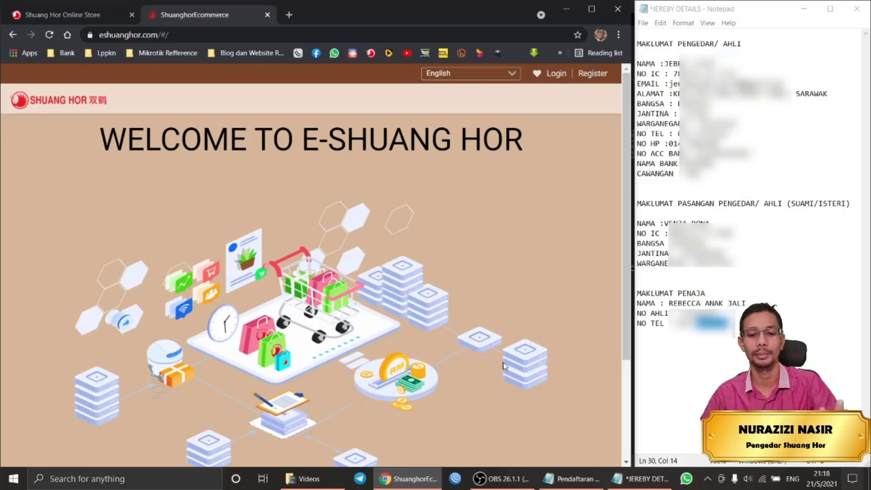
Highlight step 6 (check the sponsor chart) in the notes, then log in to the Online Store distributor account.
click(569, 479)
drag(235, 348, 1, 331)
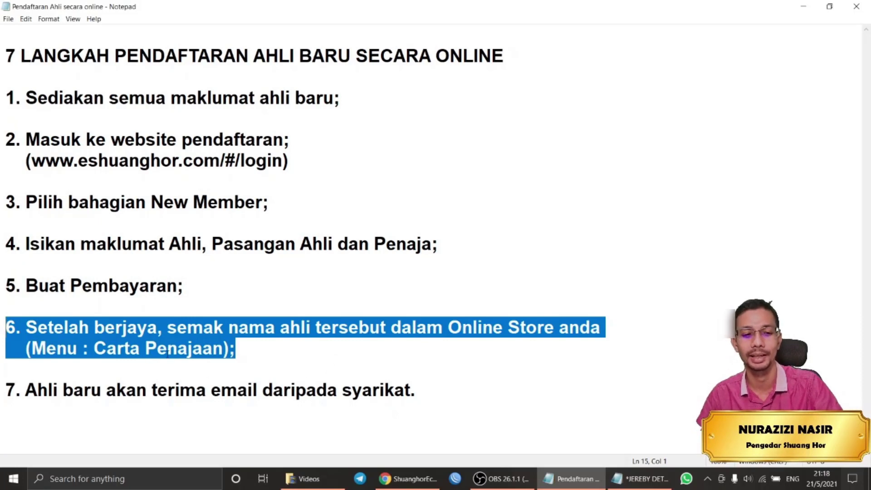
click(408, 479)
click(53, 11)
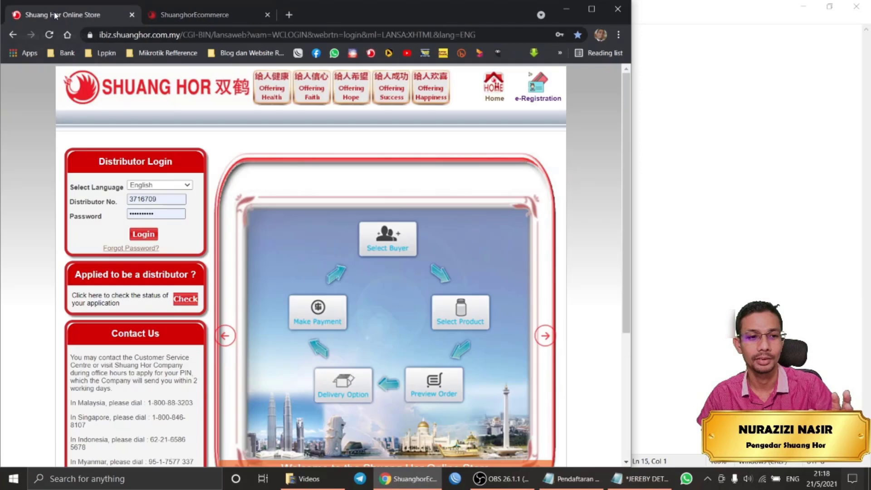
click(144, 234)
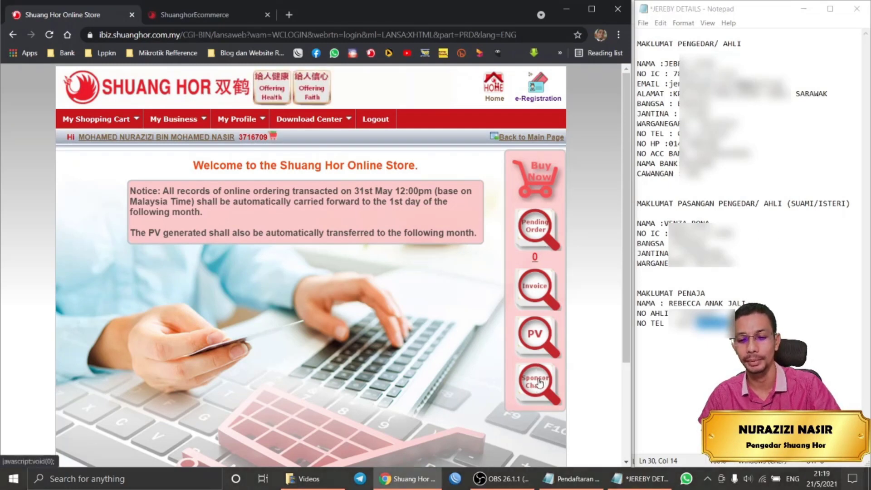
Search the Sponsor Chart for the new member's name copied from the notes.
click(540, 381)
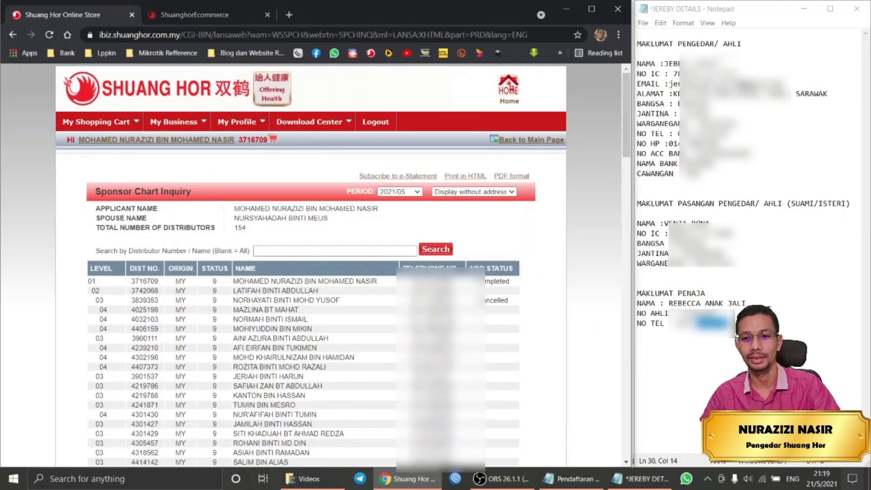
drag(715, 63, 665, 63)
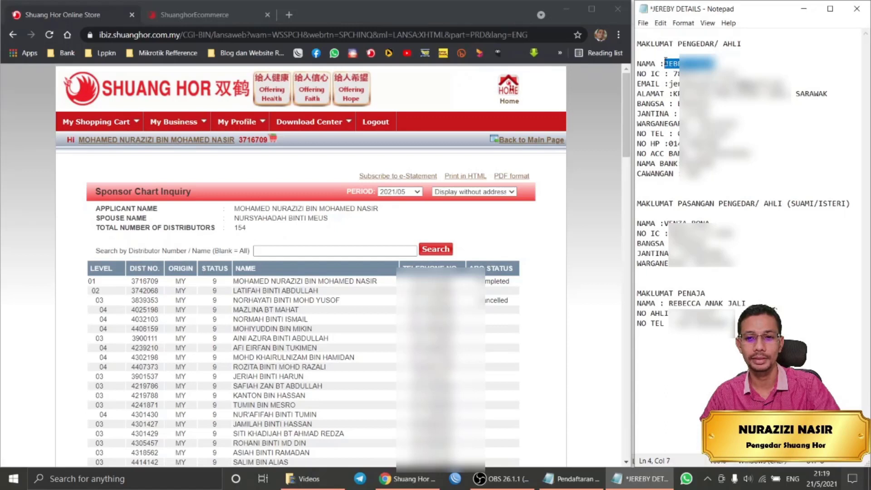
right_click(669, 64)
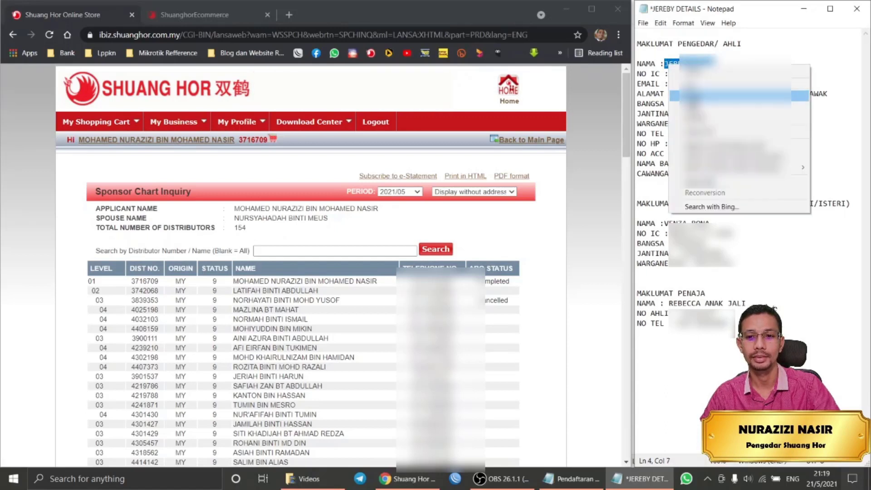
click(725, 94)
click(341, 251)
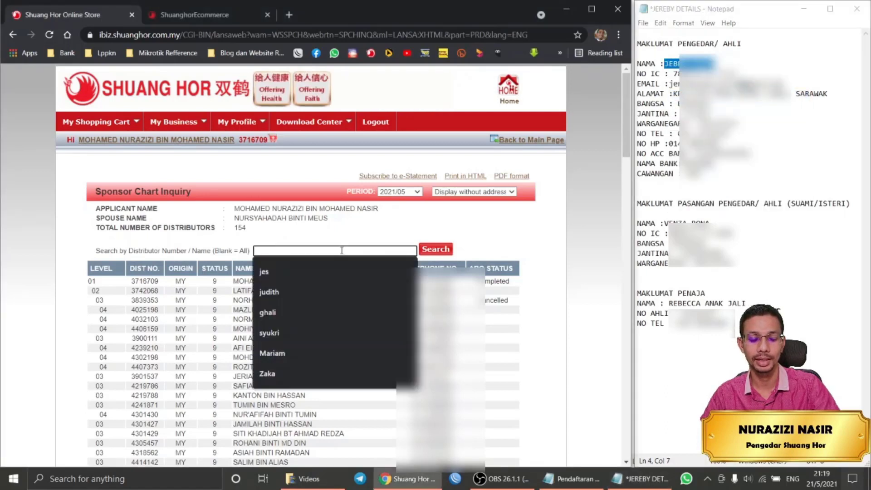
right_click(342, 250)
click(374, 343)
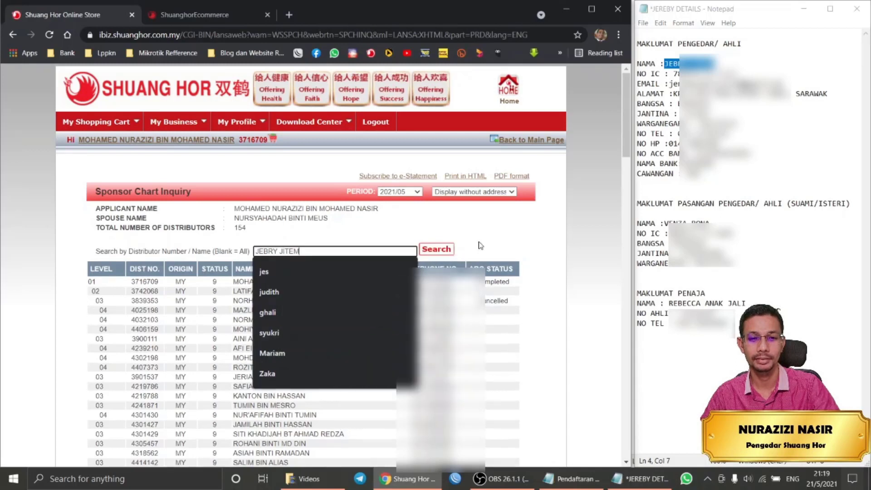
click(438, 248)
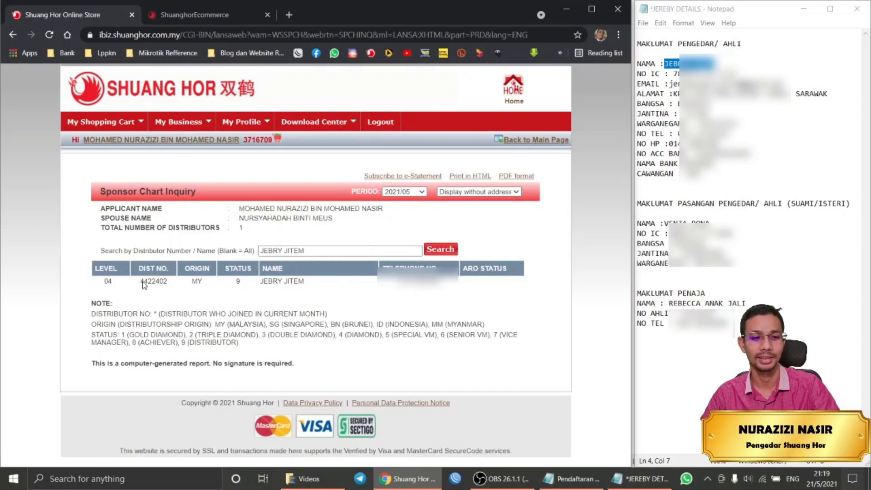
Copy the new member's DIST NO. into a new line of the member-details notes.
drag(140, 282, 169, 284)
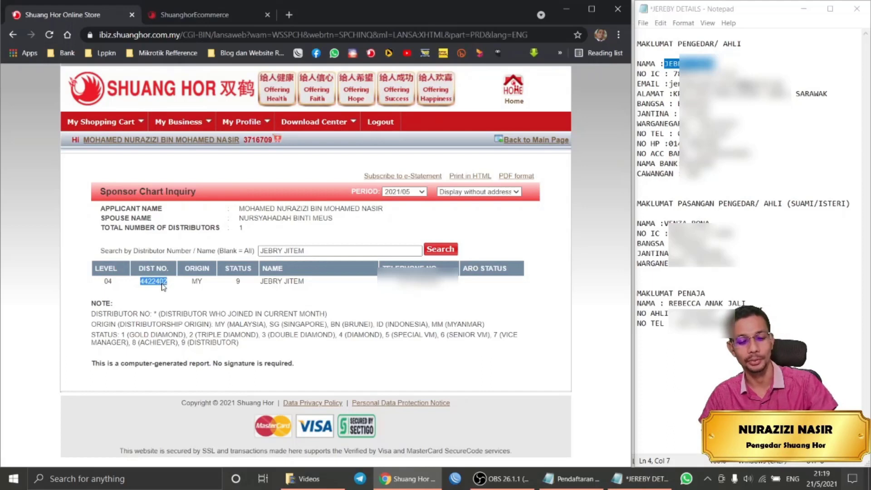
click(687, 323)
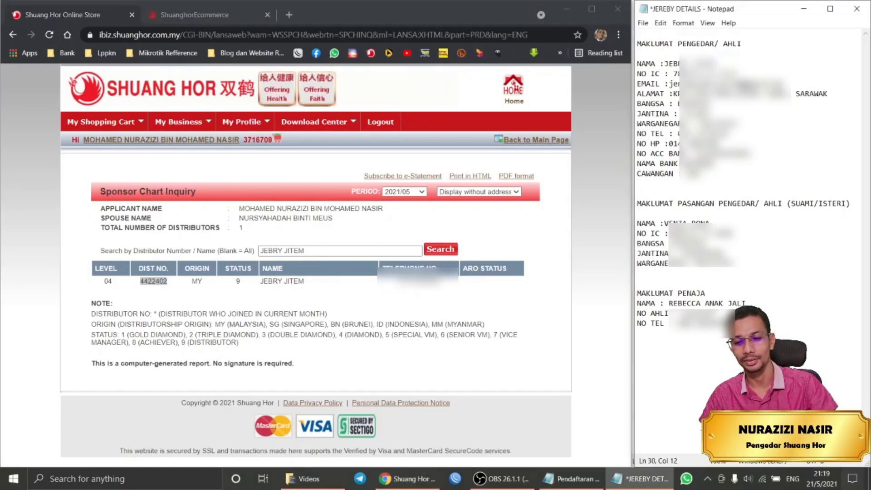
key(Return)
key(Return)
key(Return)
key(ctrl+v)
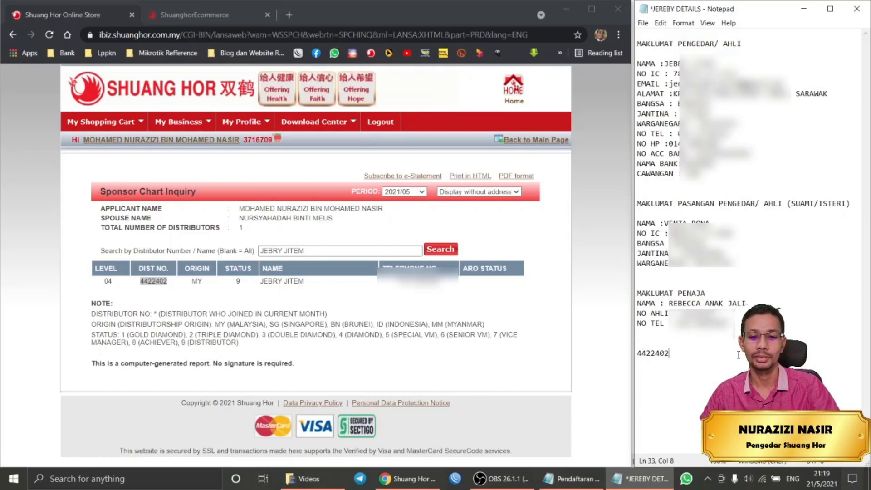
click(570, 479)
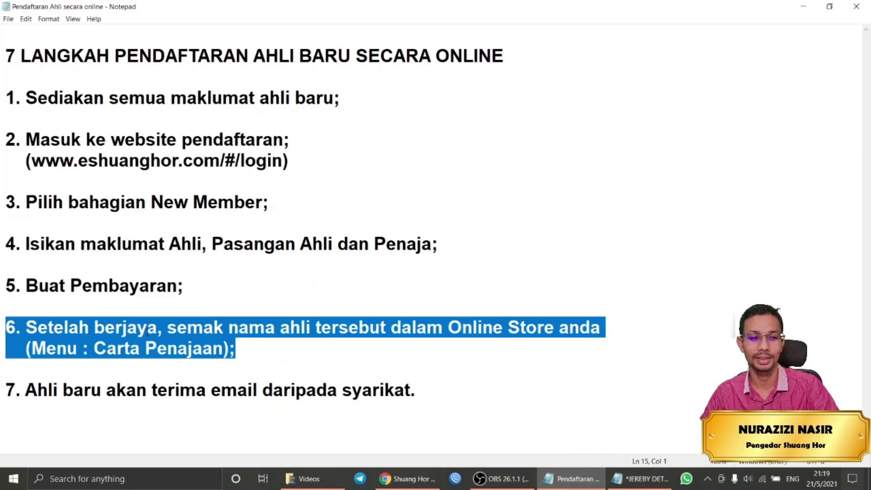
Highlight step 7 about the welcome email, minimize the registration notes, and log out of the Online Store.
click(168, 376)
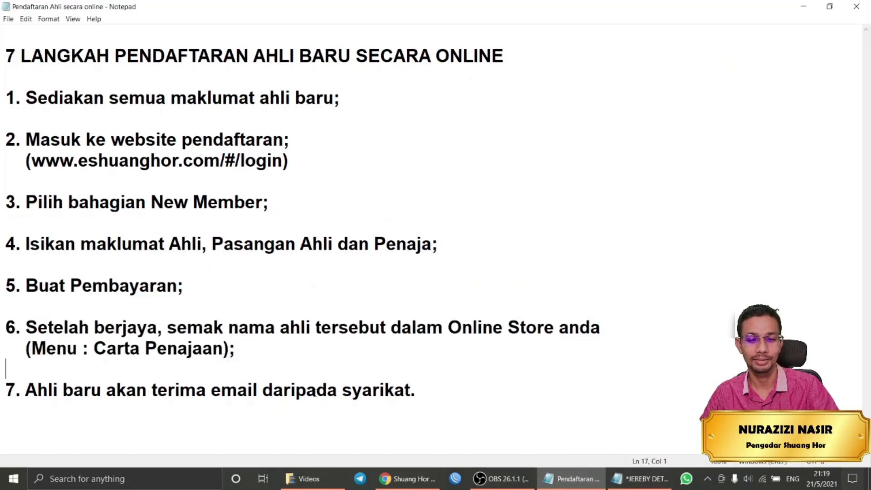
drag(427, 393, 130, 372)
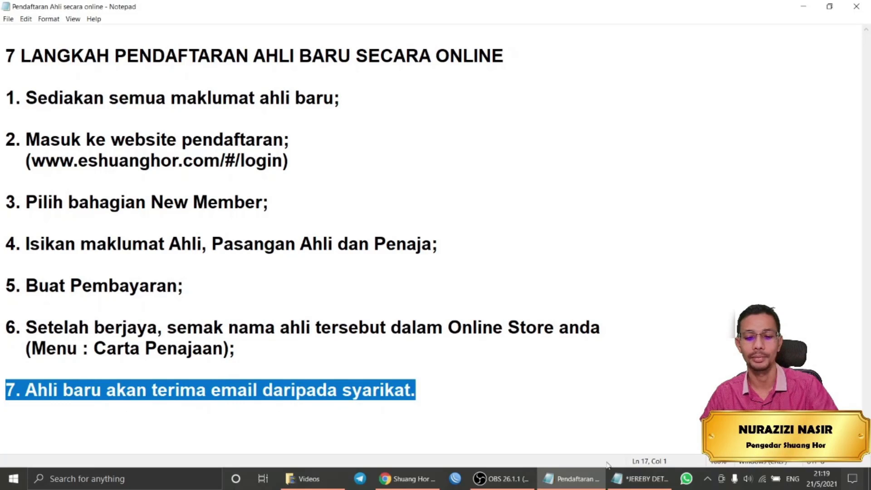
click(811, 10)
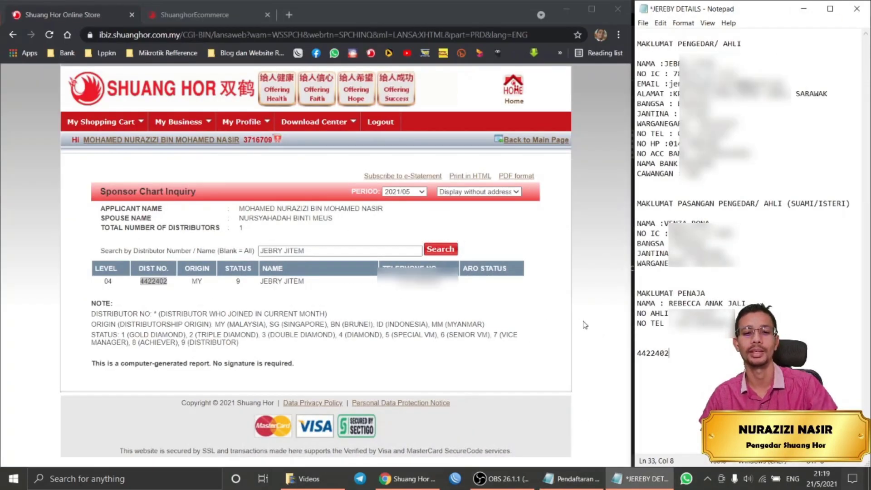
click(382, 129)
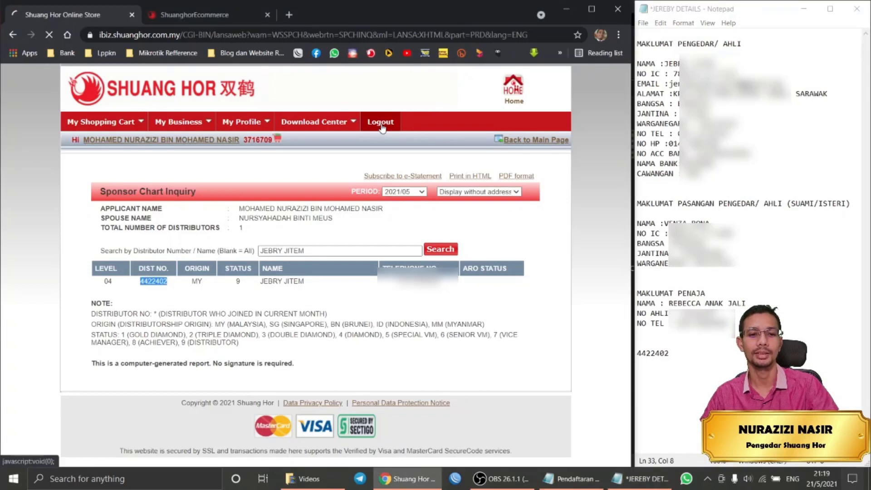